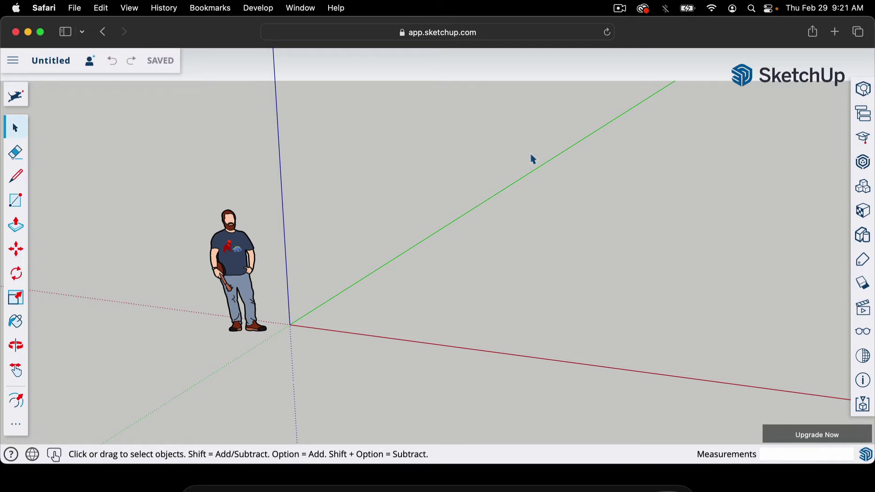
pyautogui.press('o')
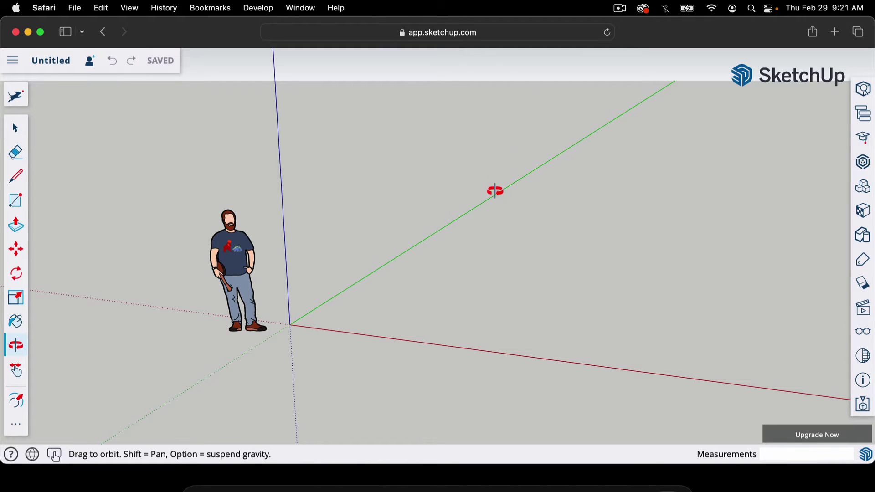
pyautogui.moveTo(492, 212); pyautogui.dragTo(496, 193)
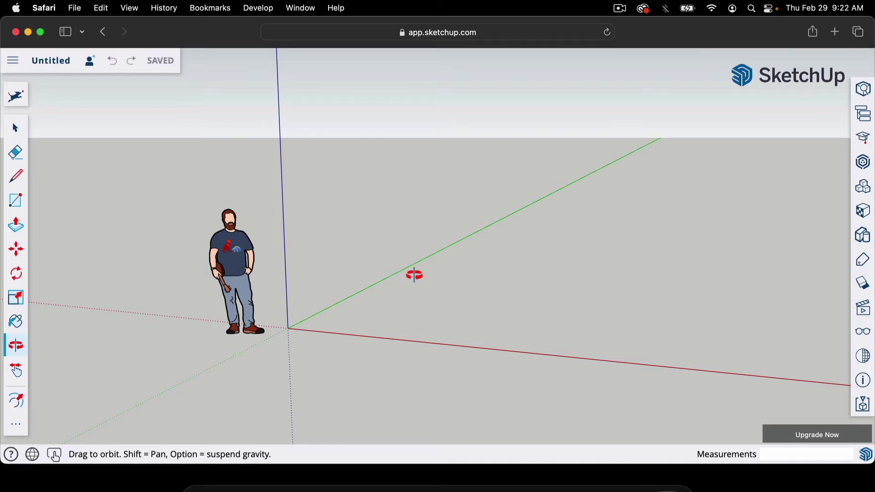
pyautogui.moveTo(415, 276); pyautogui.dragTo(419, 255)
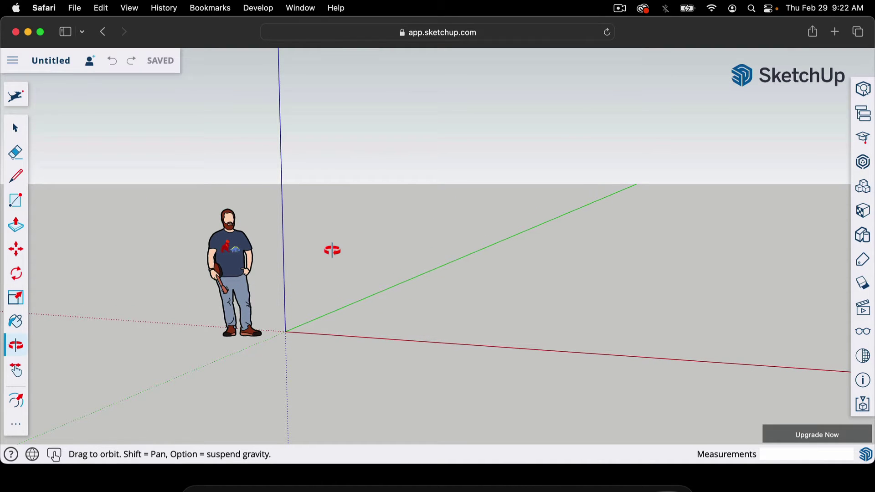
pyautogui.moveTo(334, 251); pyautogui.dragTo(343, 266)
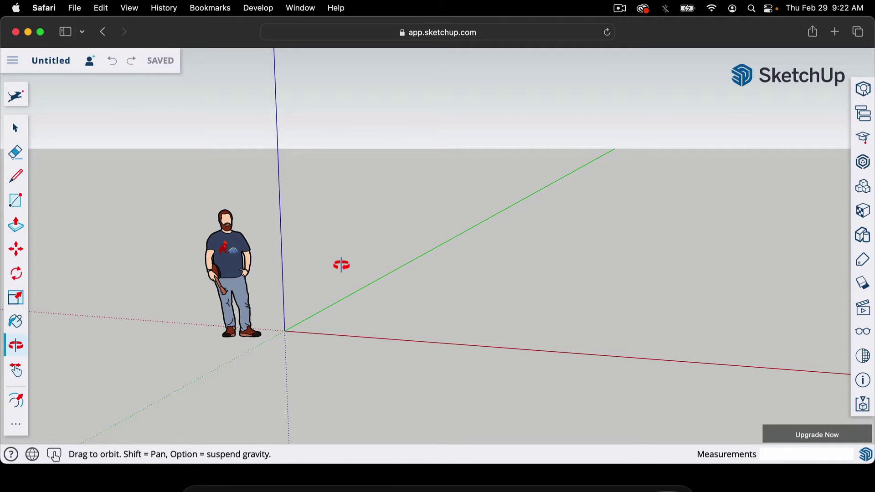
# - Draw a ground rectangle about 14' by 20' from the origin and pull it up into a box
pyautogui.press('r')
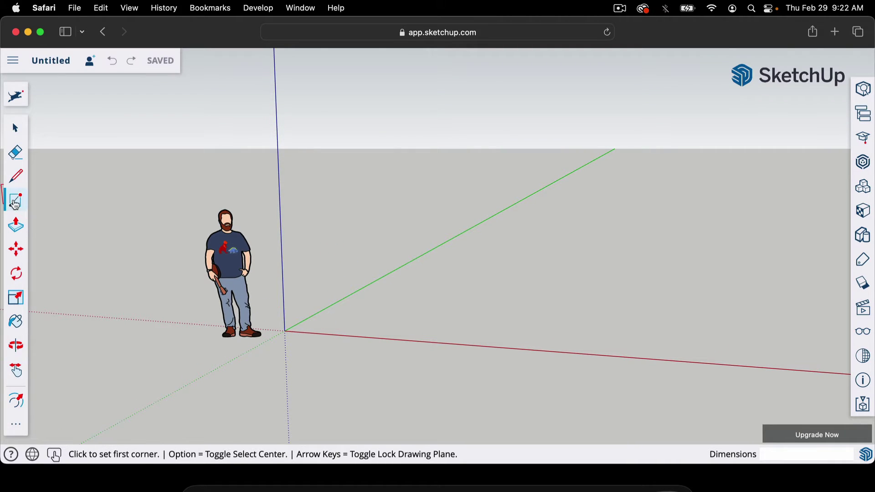
pyautogui.click(287, 330)
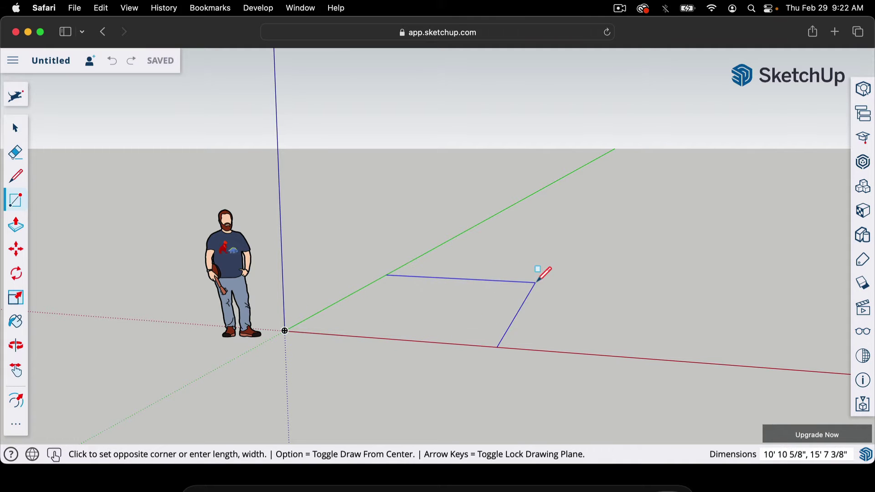
pyautogui.click(588, 261)
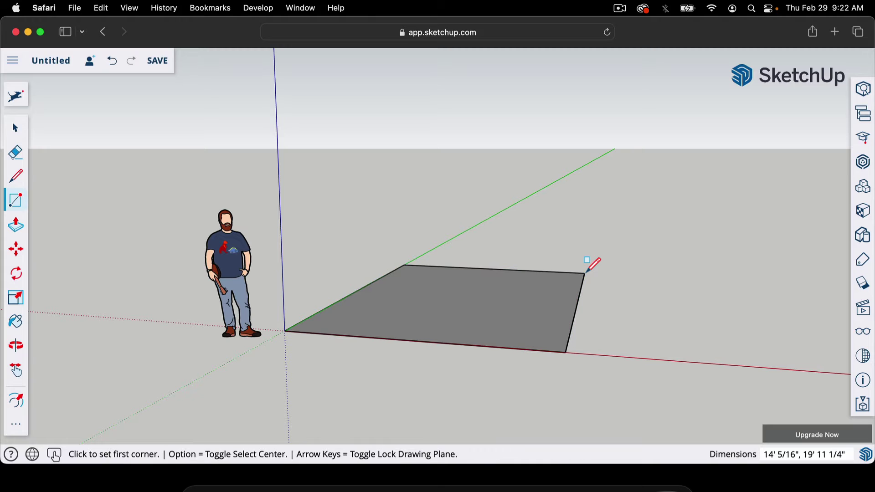
pyautogui.press('p')
pyautogui.click(521, 328)
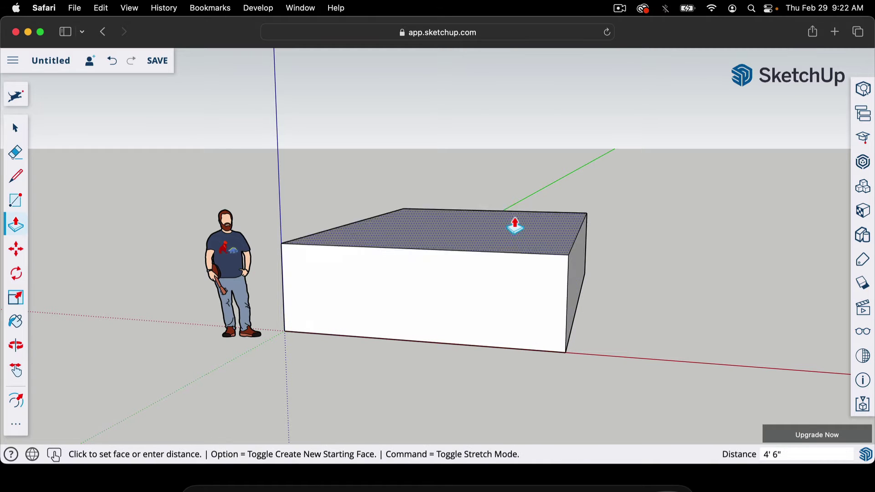
pyautogui.click(510, 203)
# - Undo the box extrusion and the rectangle drawn at the origin
pyautogui.press('o')
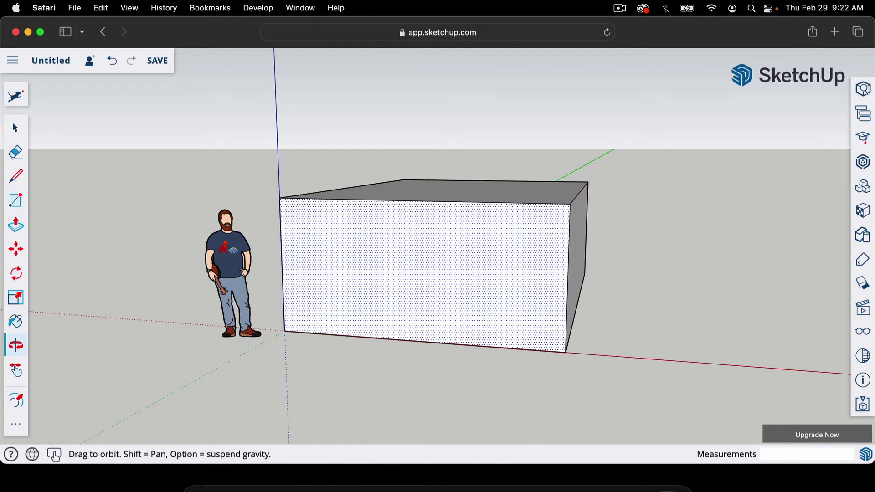
pyautogui.moveTo(576, 355); pyautogui.dragTo(567, 397)
pyautogui.press('super+z')
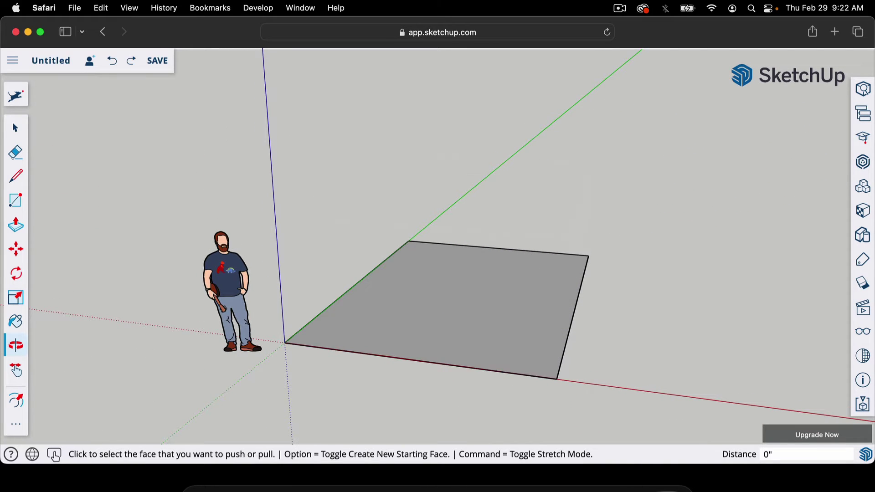
pyautogui.press('super+z')
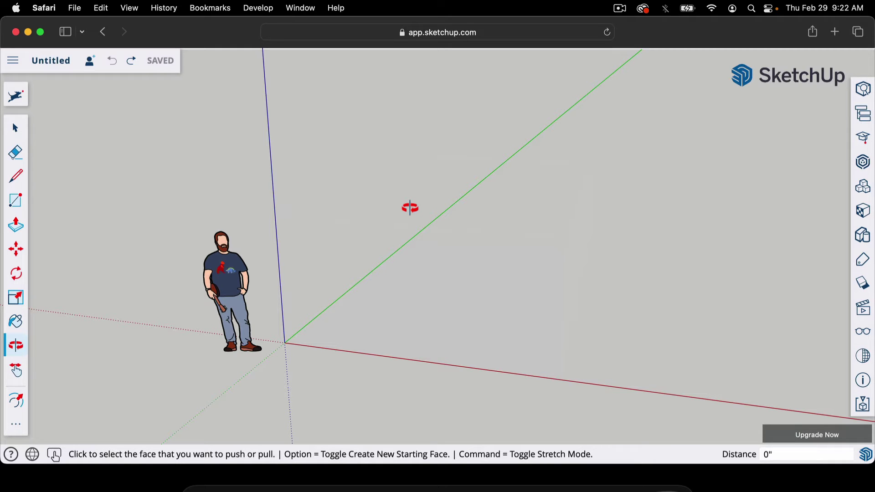
# - Delete the default human figure standing beside the origin
pyautogui.moveTo(409, 236); pyautogui.dragTo(415, 210, button='middle')
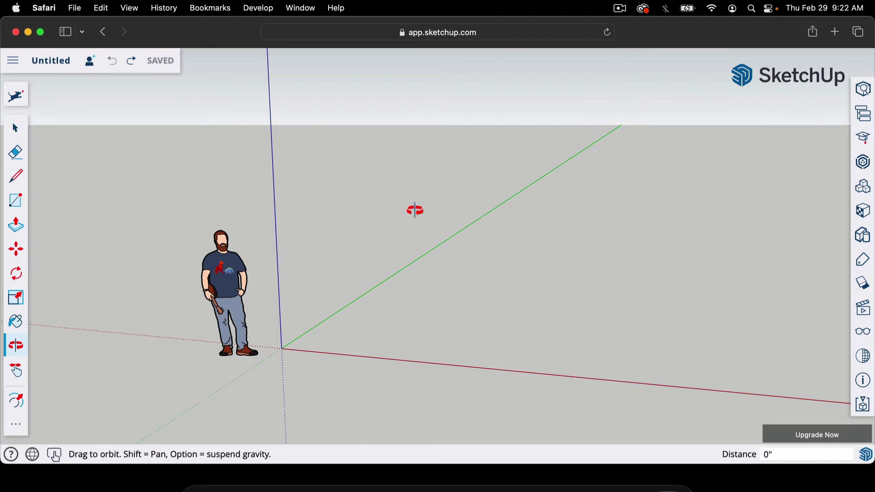
pyautogui.press('space')
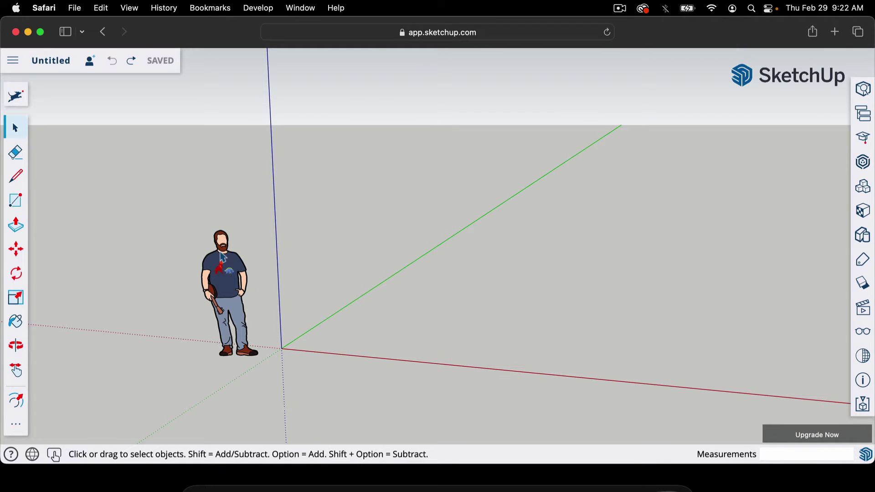
pyautogui.click(222, 258)
pyautogui.press('Delete')
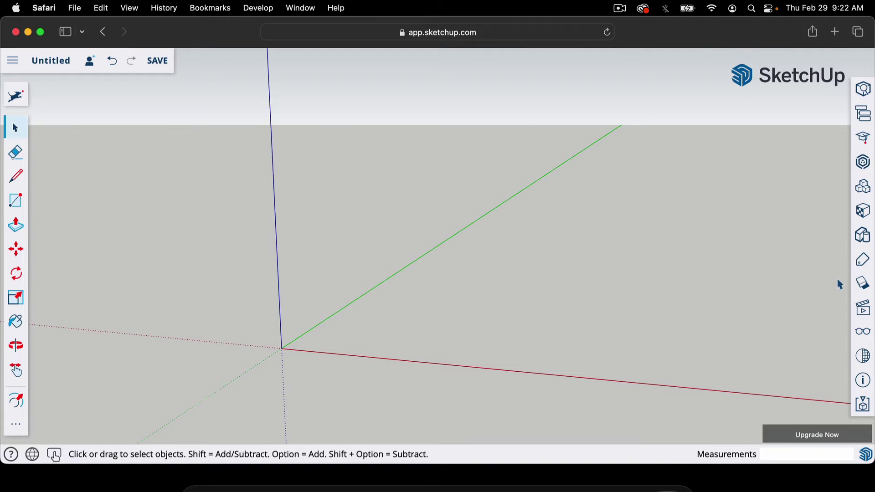
# - Preview the Simple Style from the default styles, and set the model's style to Construction Documentation Style
pyautogui.click(867, 241)
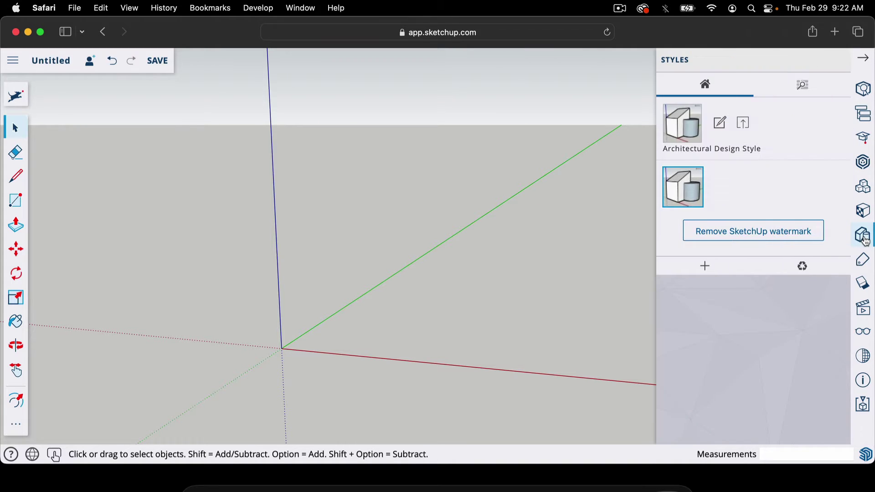
pyautogui.click(809, 91)
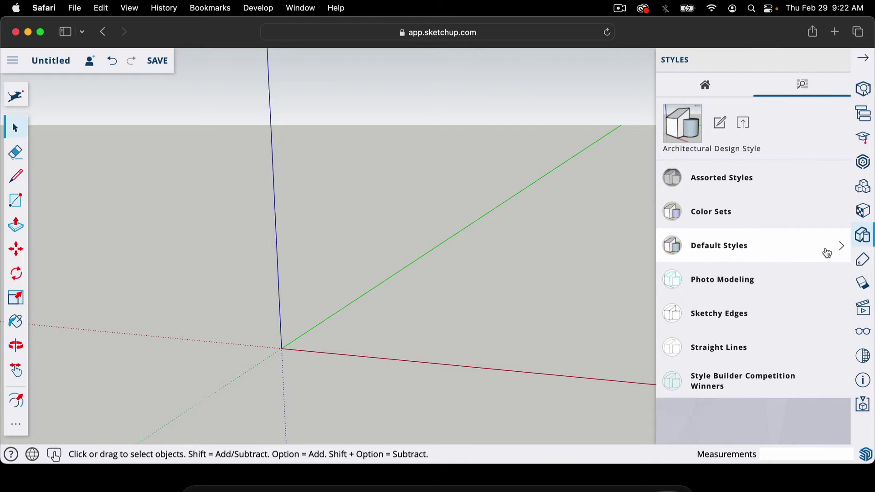
pyautogui.click(838, 252)
pyautogui.scroll(-3, 775, 292)
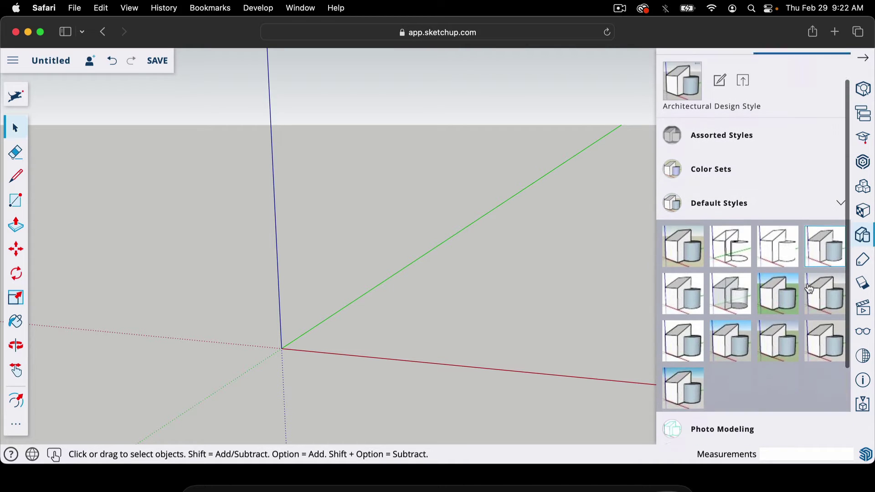
pyautogui.click(781, 291)
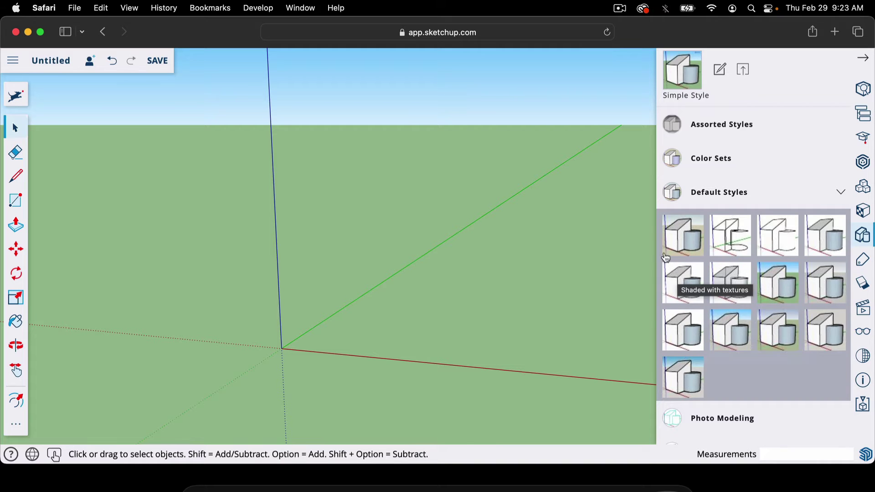
pyautogui.click(697, 331)
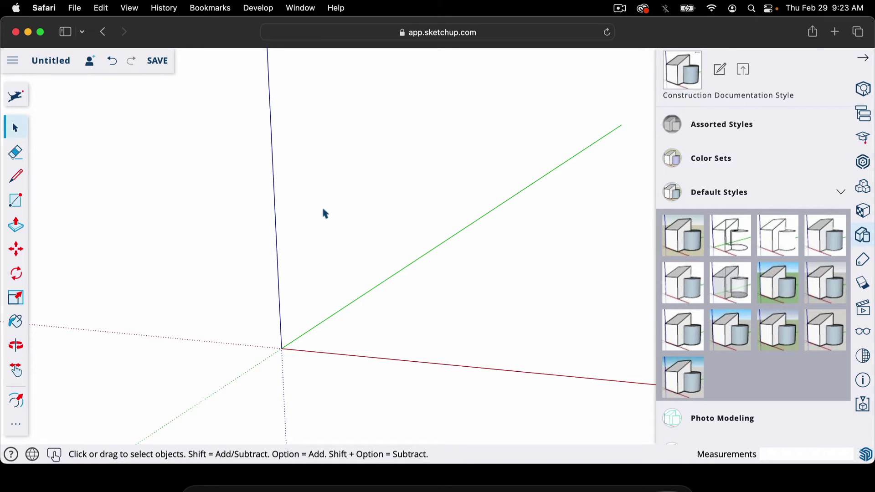
pyautogui.click(841, 192)
pyautogui.click(863, 58)
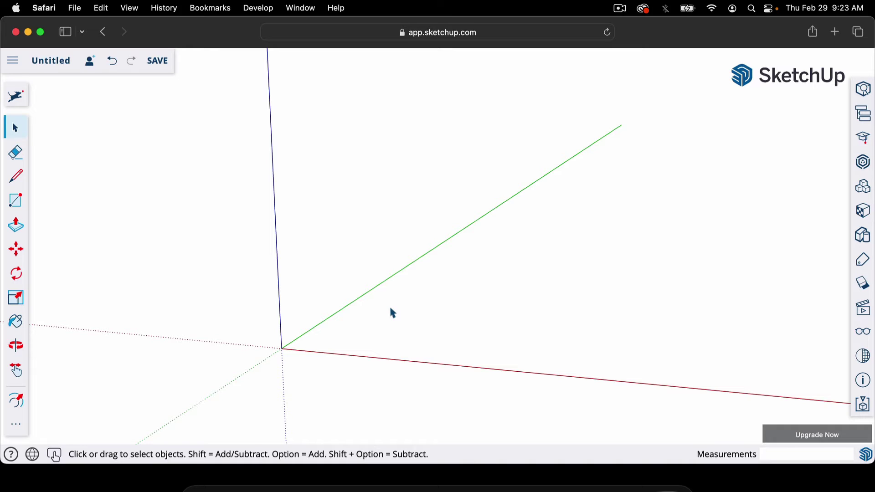
# - Switch the camera to the standard Plan View (Top)
pyautogui.press('o')
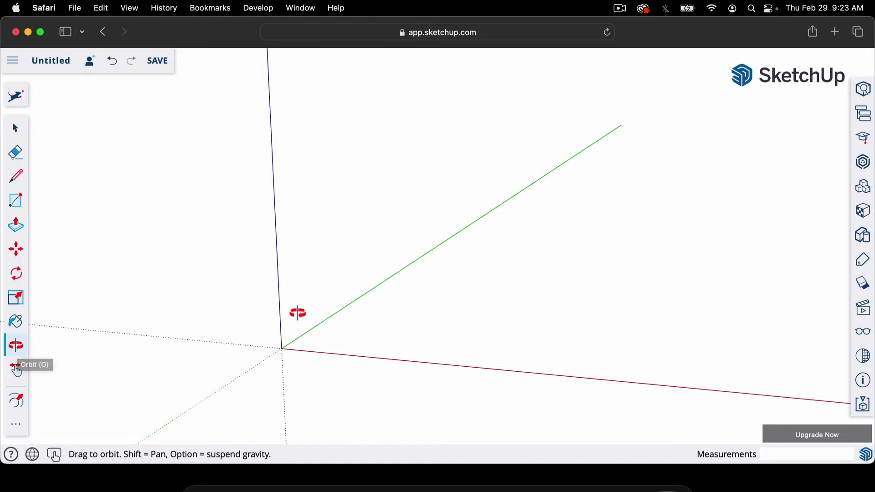
pyautogui.moveTo(296, 312)
pyautogui.mouseDown()
pyautogui.moveTo(323, 336)
pyautogui.moveTo(323, 303)
pyautogui.moveTo(293, 307)
pyautogui.moveTo(300, 311)
pyautogui.mouseUp()
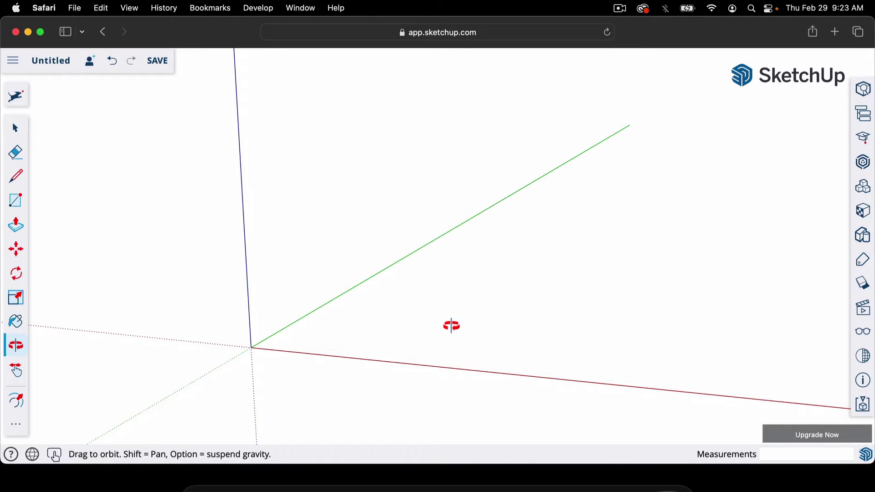
pyautogui.click(865, 311)
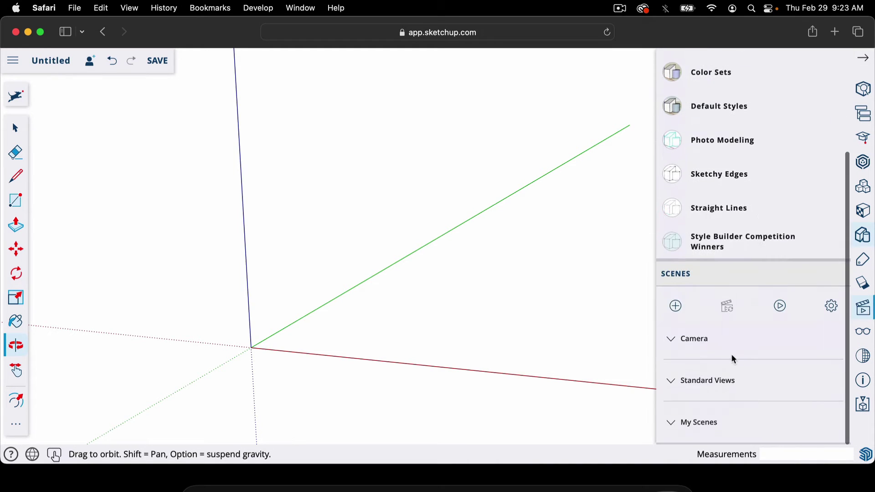
pyautogui.click(701, 385)
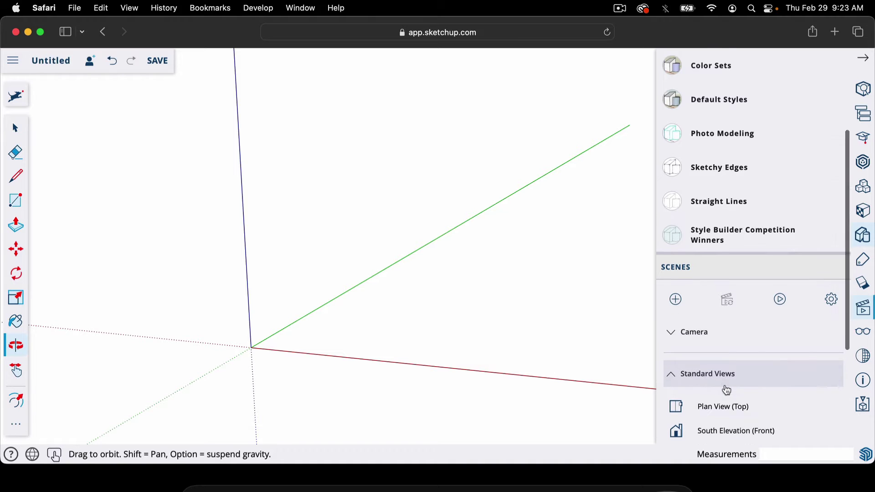
pyautogui.scroll(-4, 727, 391)
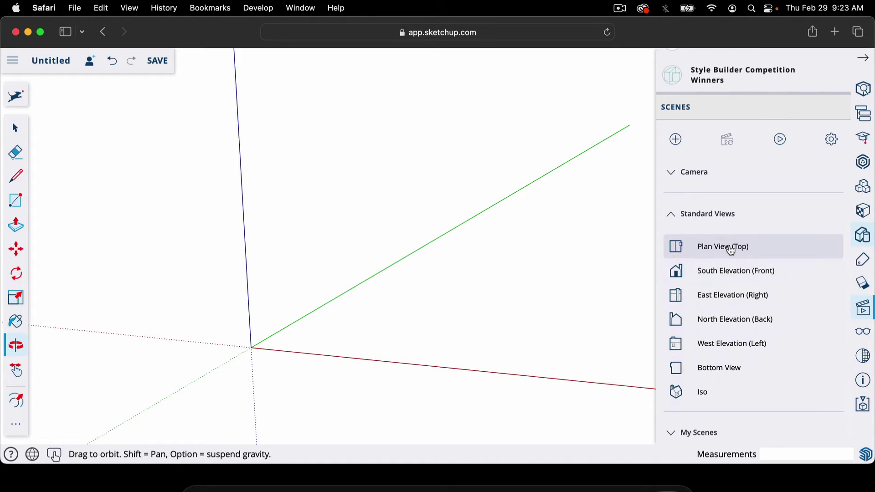
pyautogui.click(732, 251)
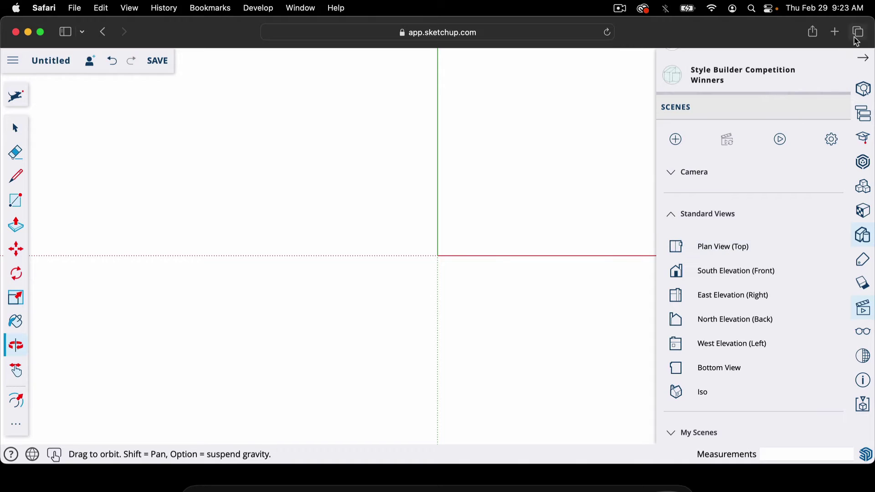
pyautogui.click(862, 57)
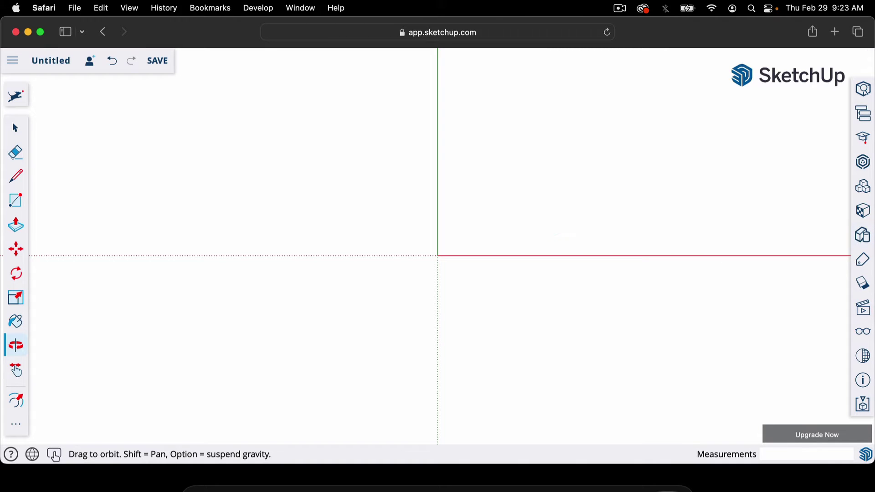
# - Orbit out of the top view and restore the standard Plan View (Top)
pyautogui.moveTo(521, 222); pyautogui.dragTo(453, 119)
pyautogui.moveTo(485, 244); pyautogui.dragTo(532, 342)
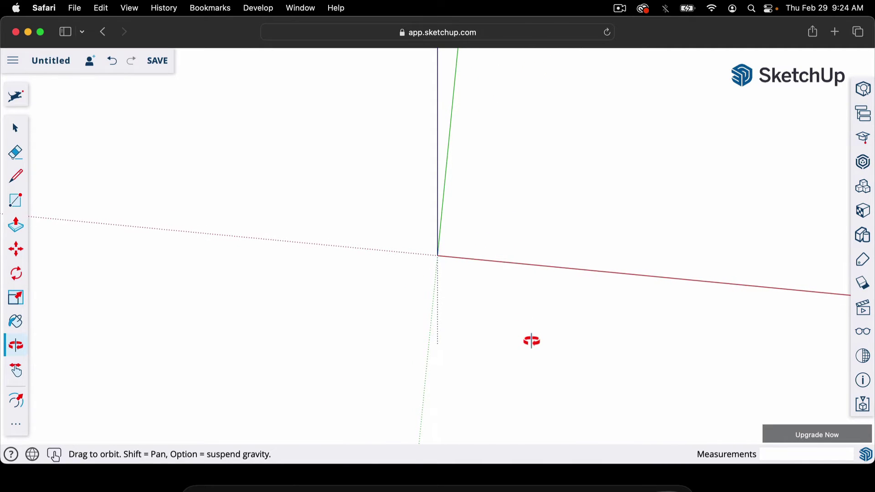
pyautogui.click(864, 313)
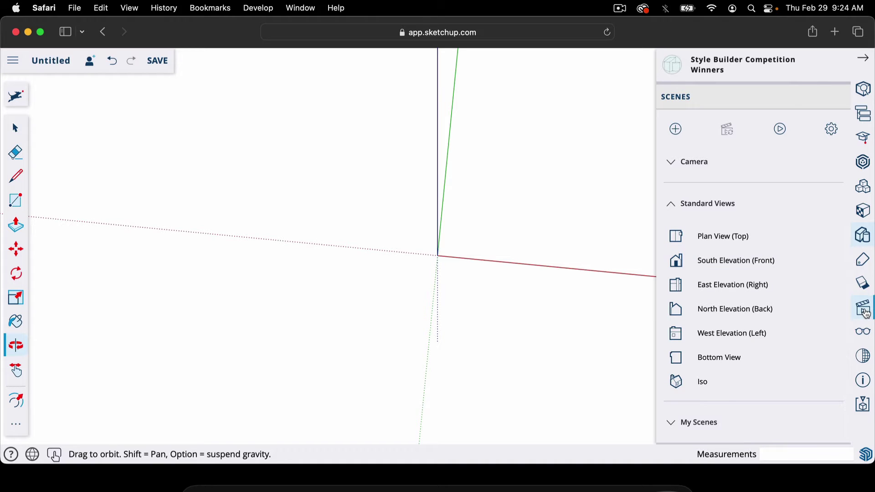
pyautogui.click(734, 237)
pyautogui.click(865, 62)
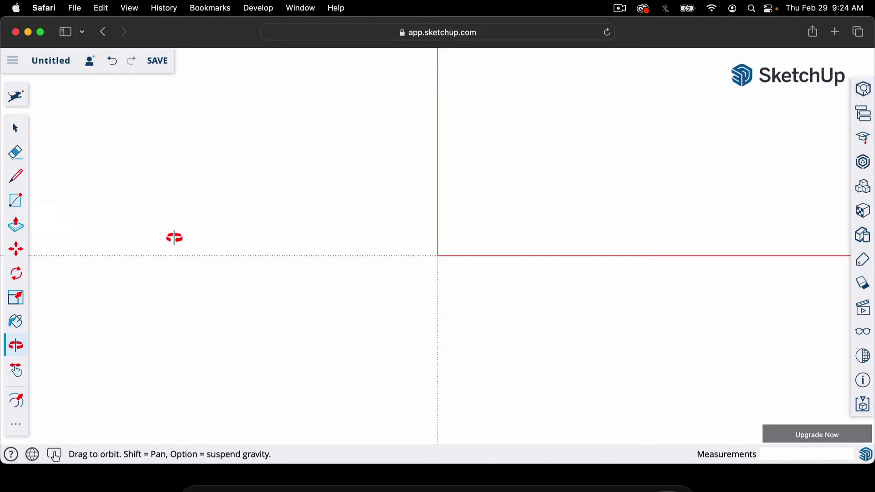
# - Draw a 20' by 32' rectangle on the ground plane starting at the origin
pyautogui.press('r')
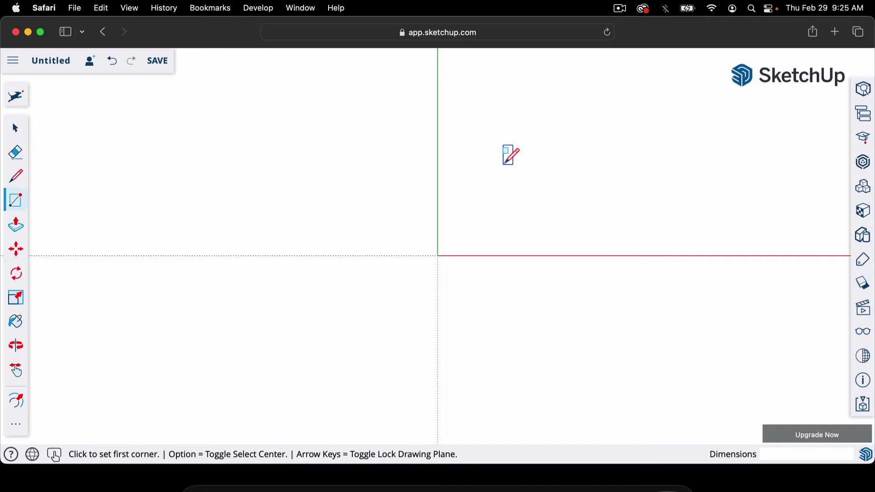
pyautogui.click(438, 256)
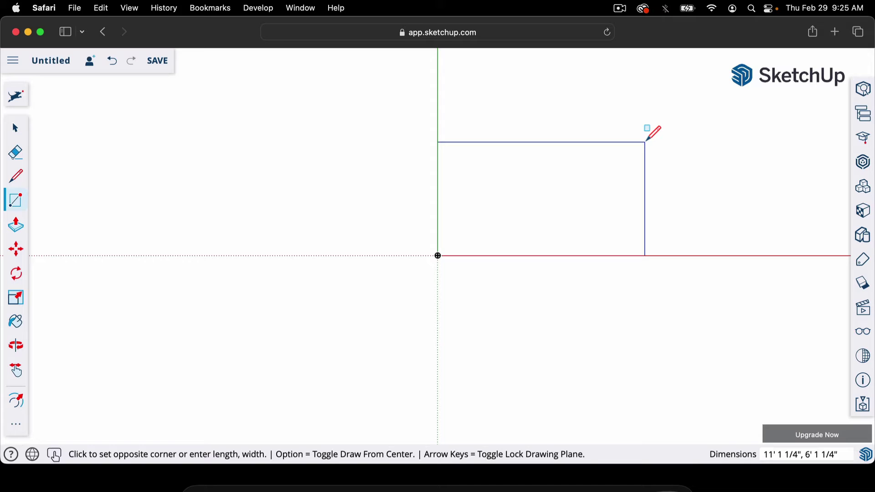
pyautogui.write("20',32")
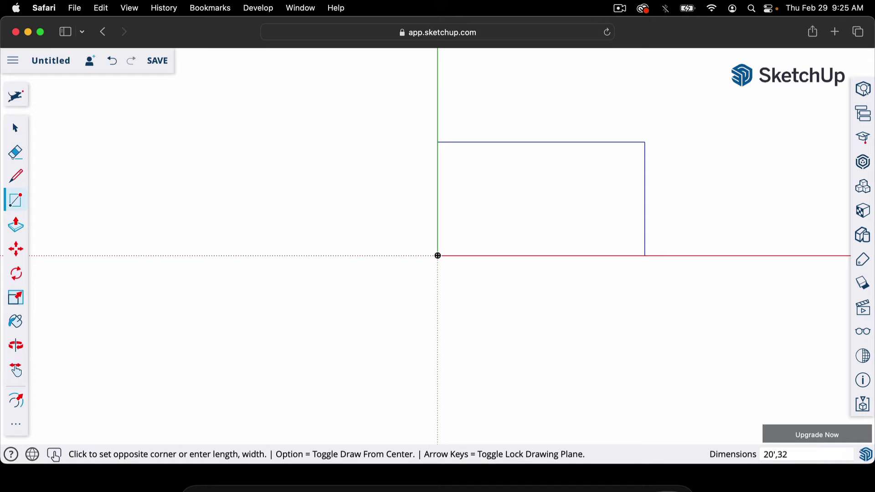
pyautogui.press('Return')
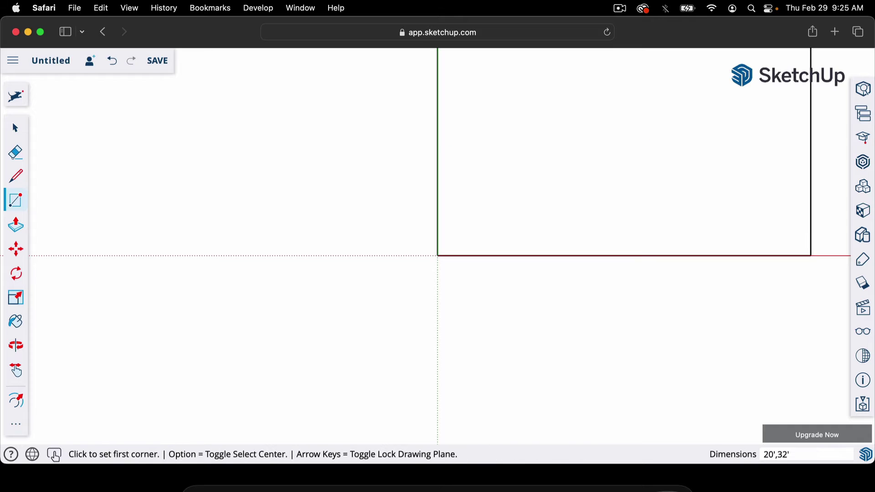
pyautogui.moveTo(688, 254); pyautogui.dragTo(676, 264, button='middle')
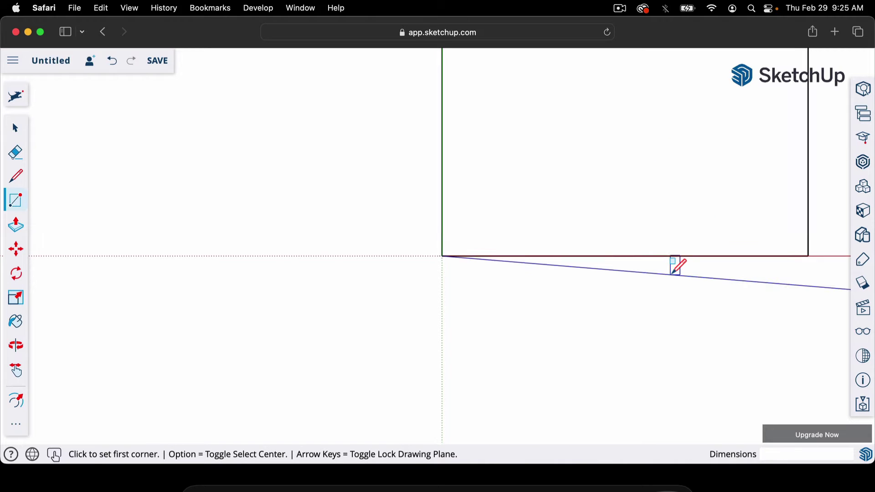
pyautogui.scroll(5, 470, 380)
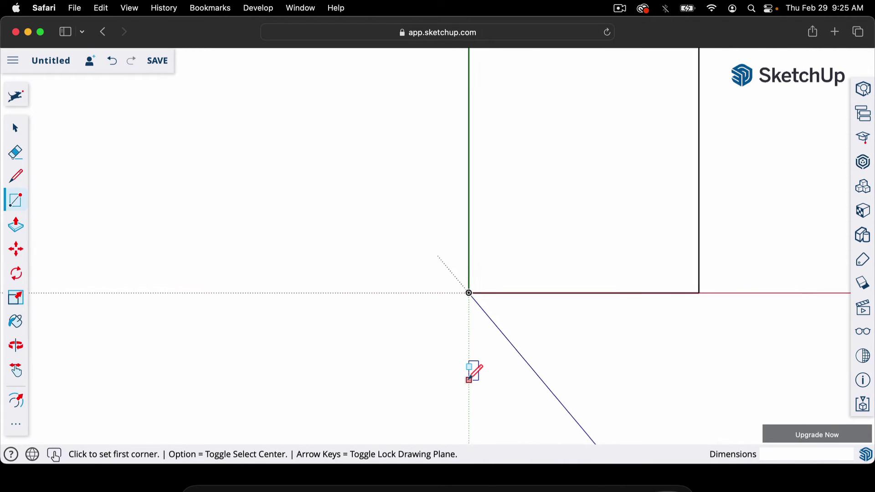
pyautogui.scroll(-4, 474, 372)
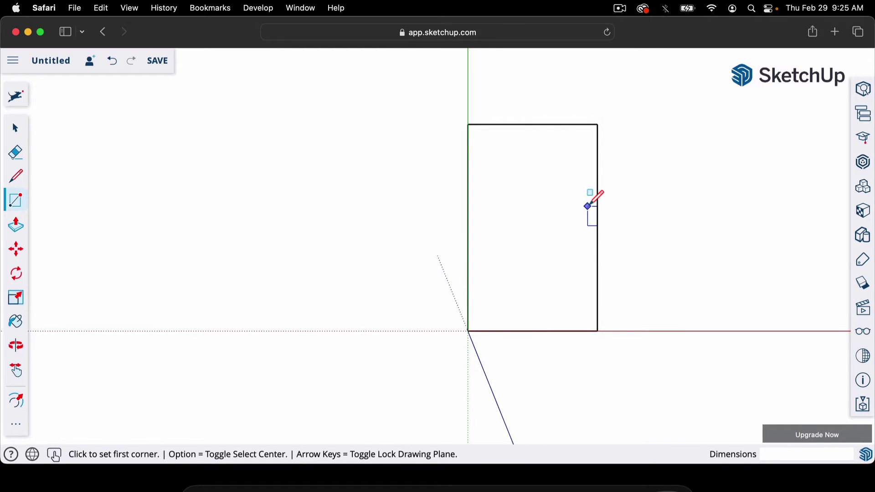
pyautogui.scroll(3, 590, 199)
pyautogui.scroll(-1, 313, 213)
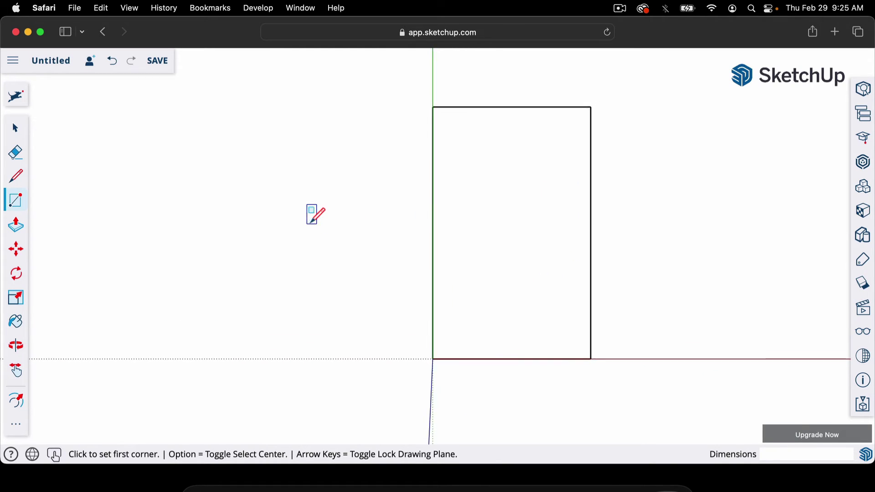
pyautogui.scroll(2, 711, 193)
pyautogui.scroll(2, 711, 193)
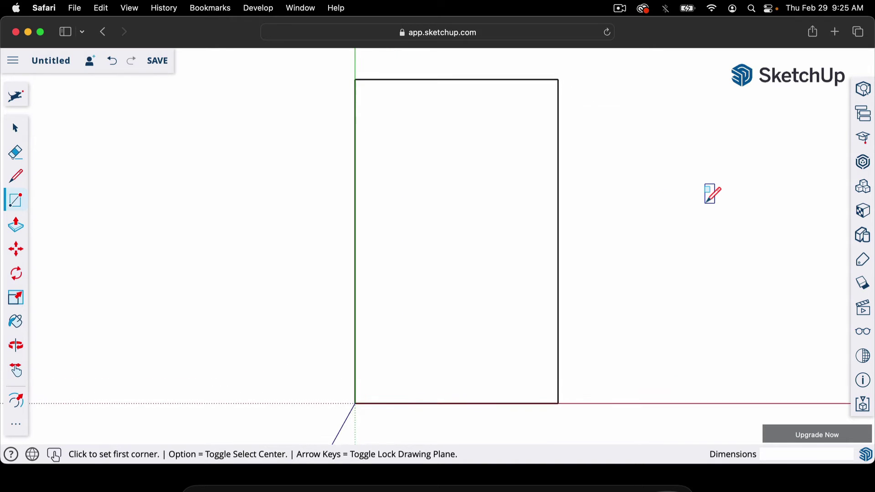
pyautogui.scroll(-3, 711, 193)
pyautogui.scroll(2, 710, 193)
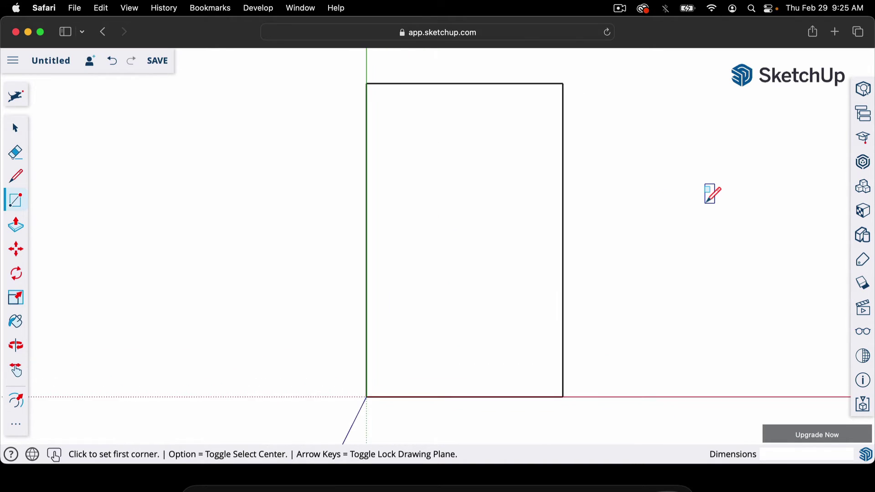
pyautogui.scroll(-2, 711, 194)
pyautogui.scroll(2, 711, 193)
pyautogui.scroll(1, 711, 193)
pyautogui.scroll(-2, 710, 194)
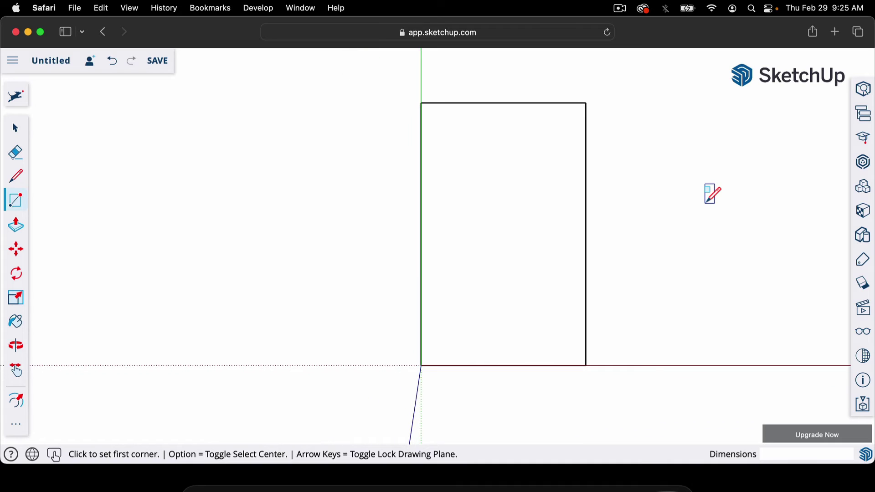
pyautogui.scroll(-1, 291, 301)
pyautogui.scroll(-1, 292, 301)
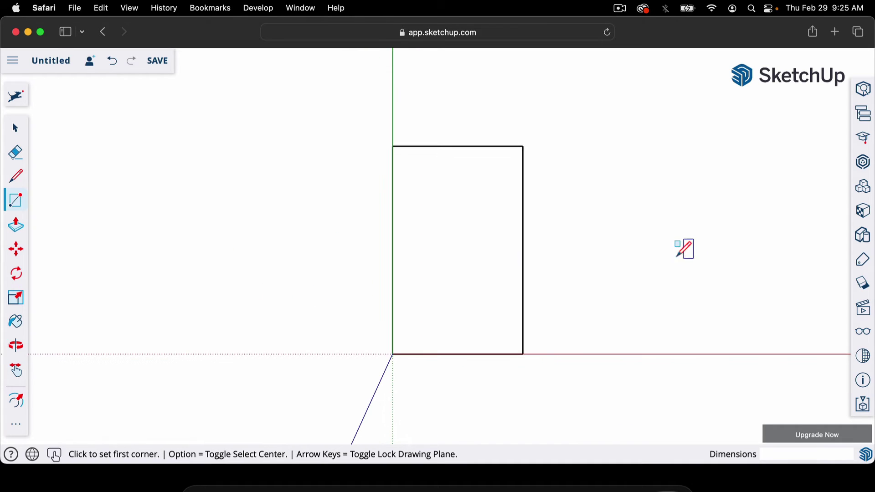
pyautogui.scroll(-2, 771, 109)
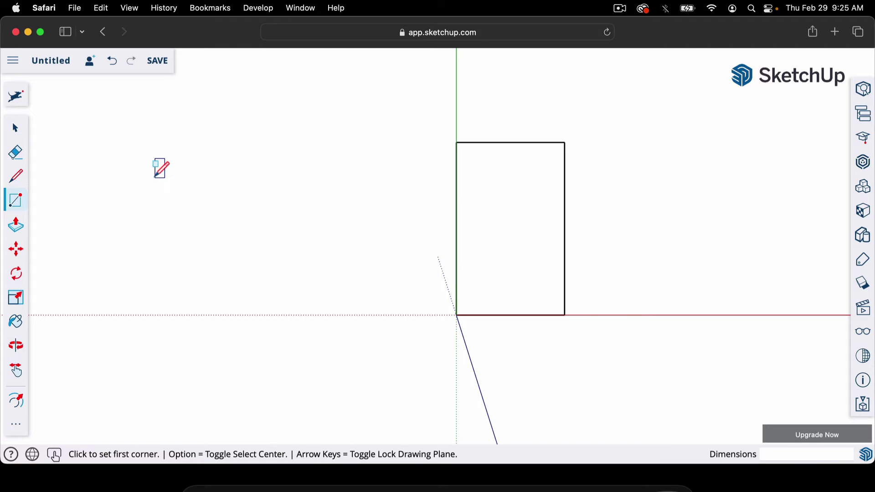
pyautogui.scroll(1, 125, 148)
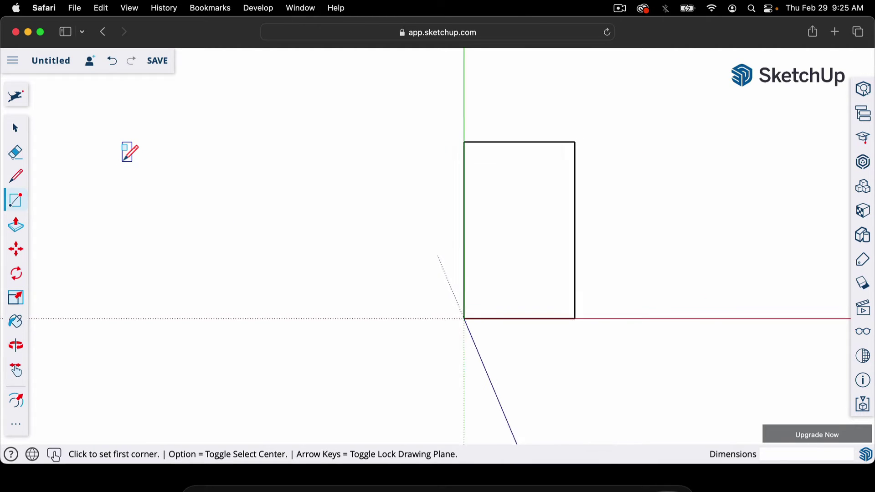
pyautogui.scroll(1, 540, 215)
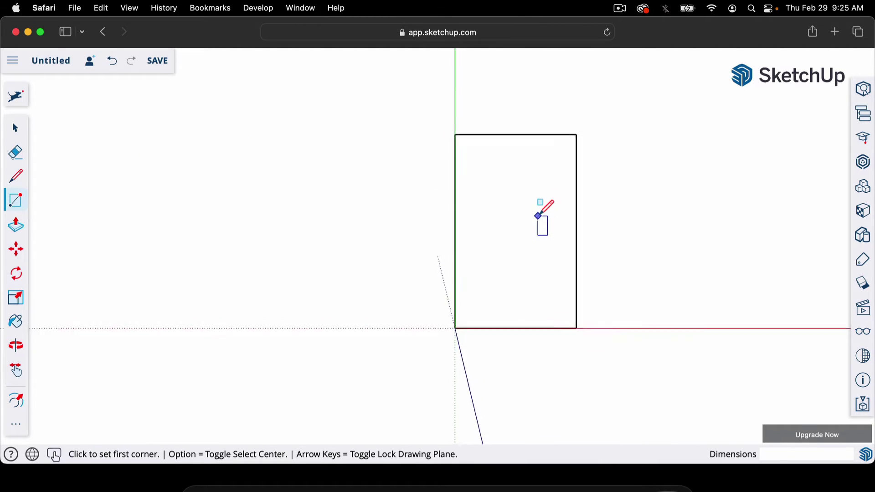
pyautogui.scroll(2, 538, 216)
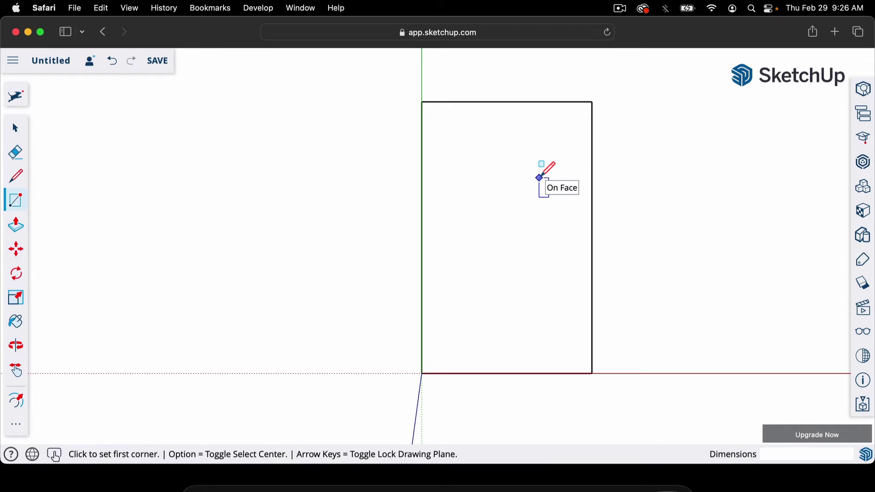
# - Undo the 20' by 32' rectangle and redraw it from the origin as a 32' by 20' rectangle
pyautogui.press('super+z')
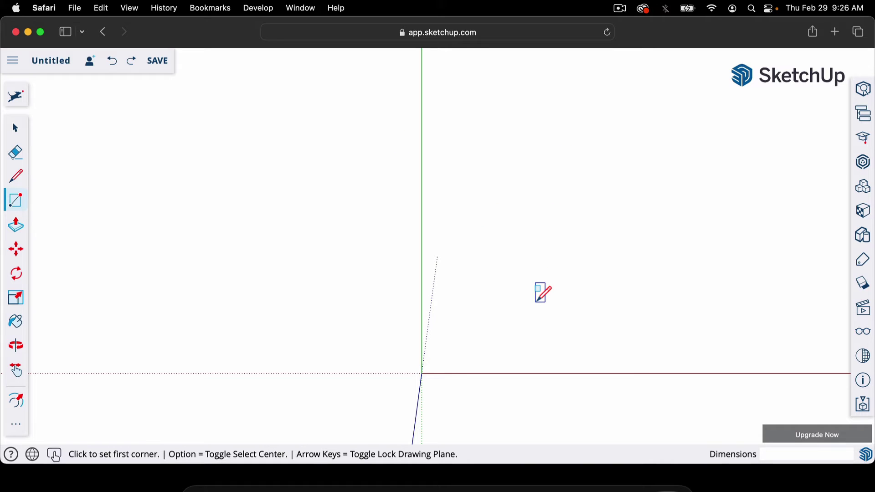
pyautogui.click(422, 374)
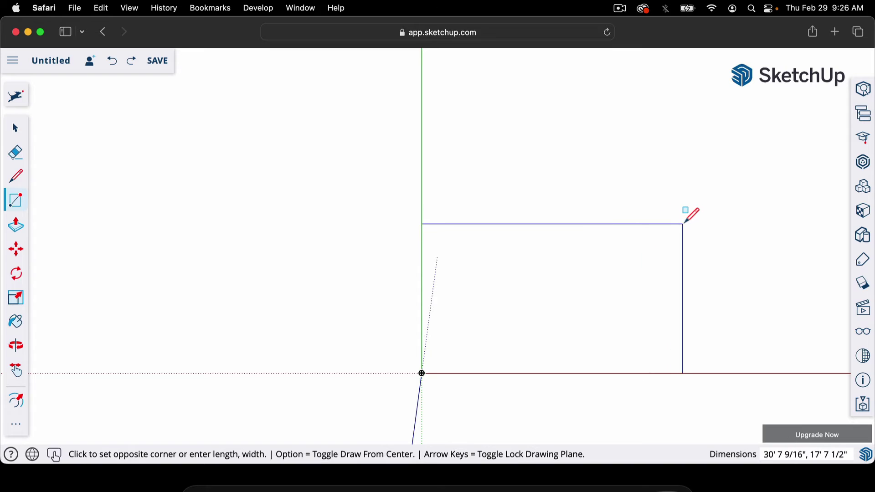
pyautogui.write("32',20")
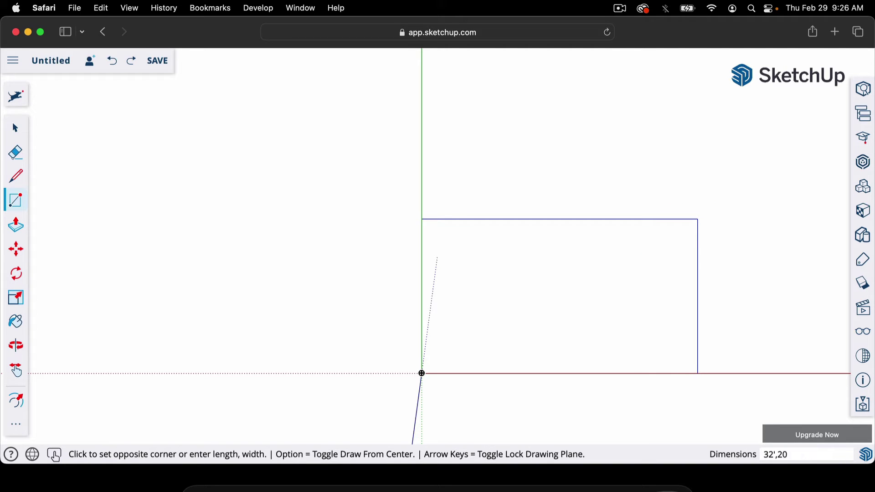
pyautogui.write("'")
pyautogui.press('Return')
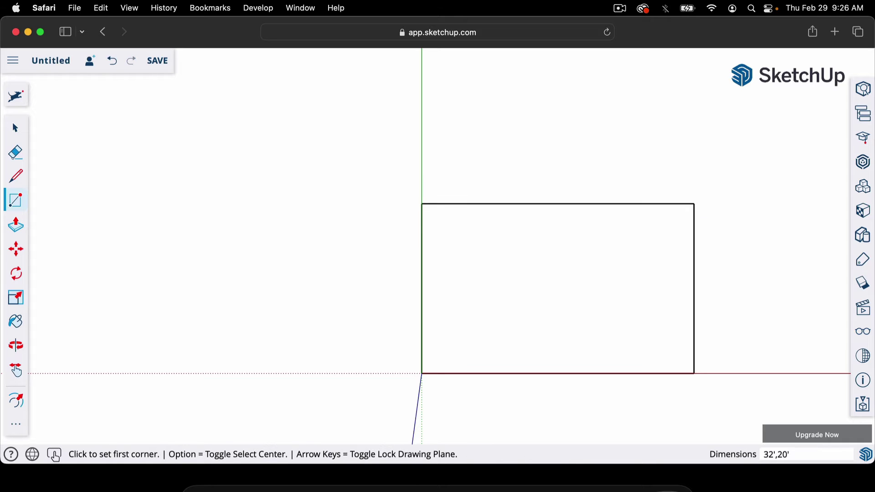
# - Turn off the display of the axes in the model view
pyautogui.scroll(-3, 218, 264)
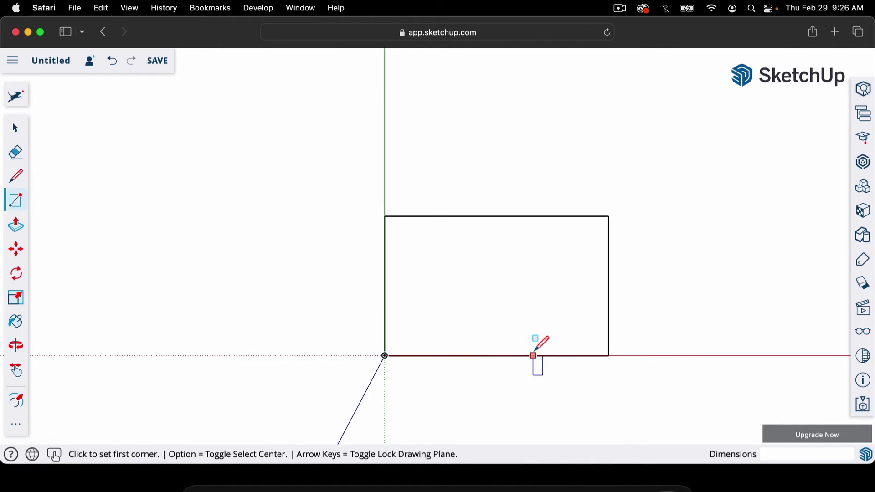
pyautogui.scroll(5, 535, 356)
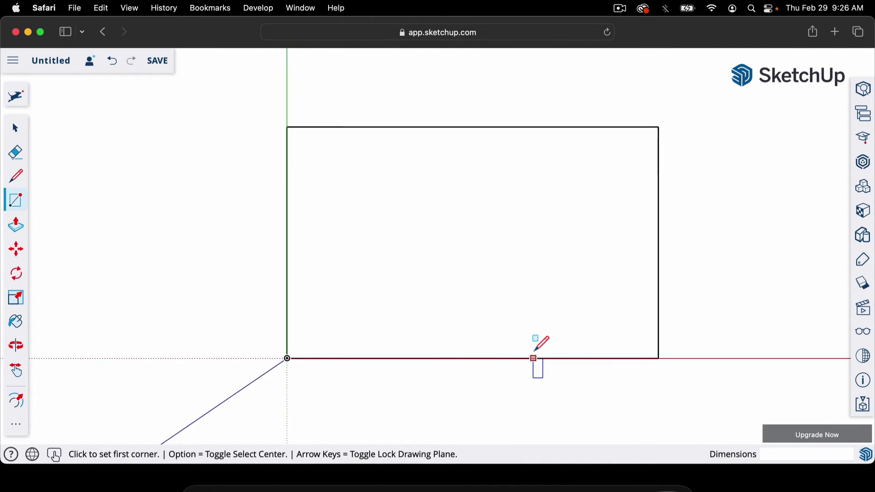
pyautogui.scroll(1, 527, 202)
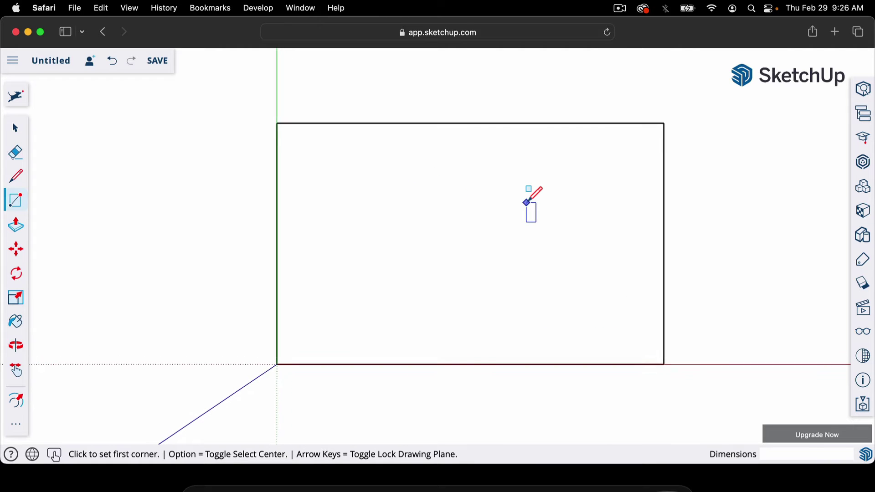
pyautogui.scroll(2, 527, 202)
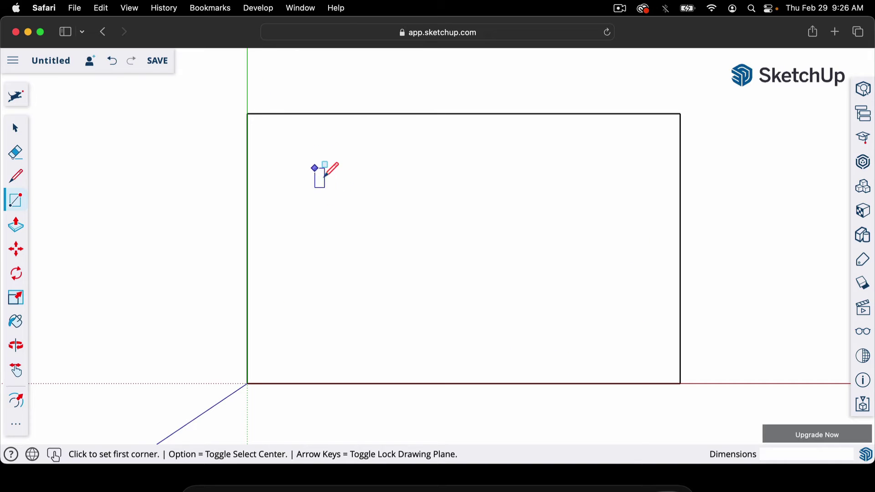
pyautogui.click(865, 337)
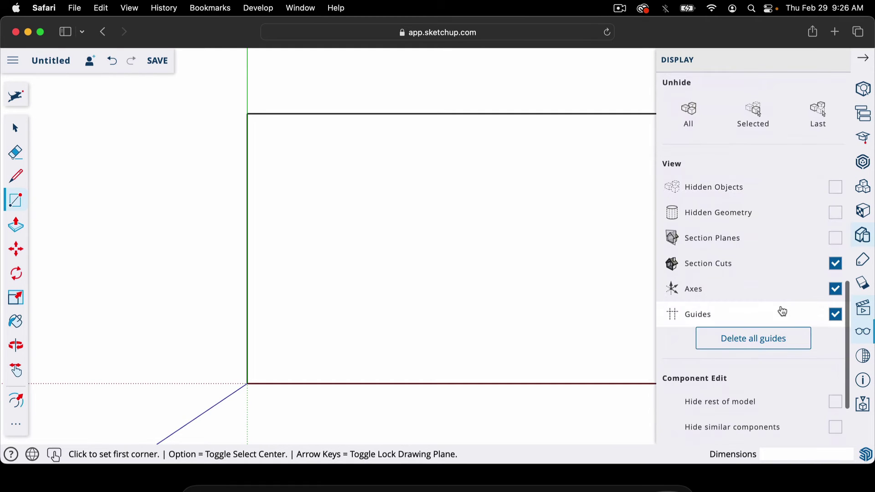
pyautogui.click(836, 290)
pyautogui.click(863, 58)
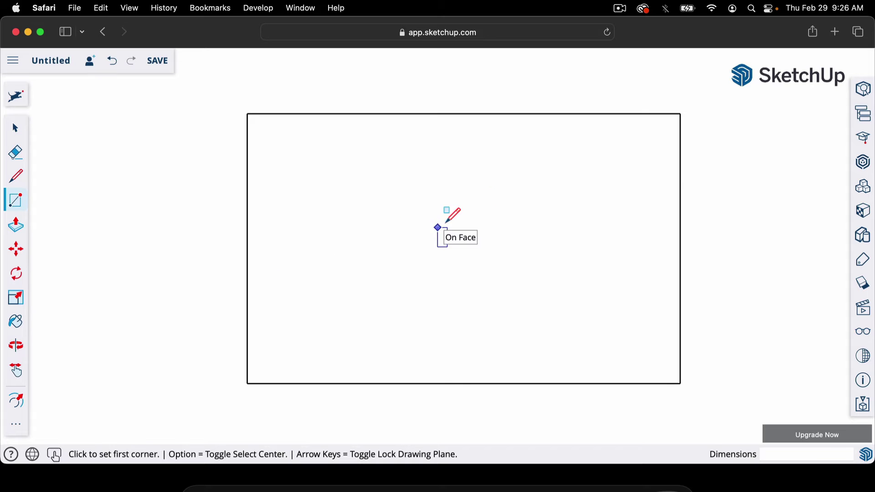
pyautogui.scroll(-1, 134, 222)
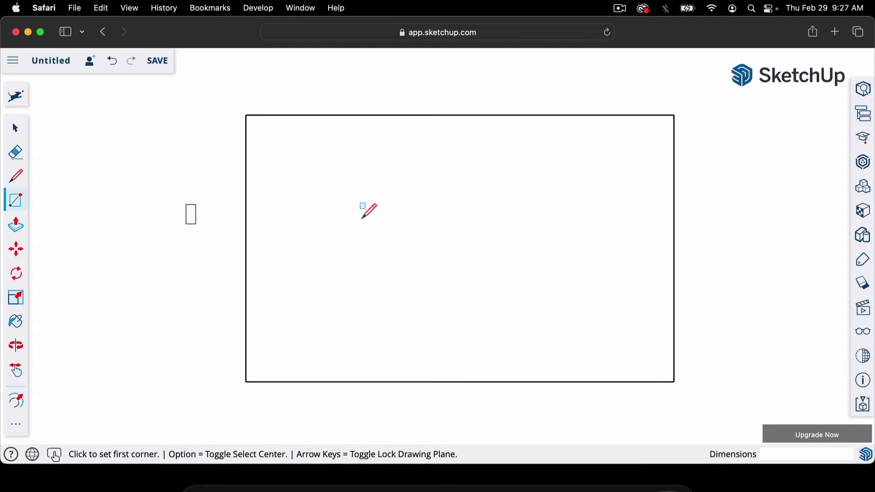
pyautogui.scroll(2, 483, 237)
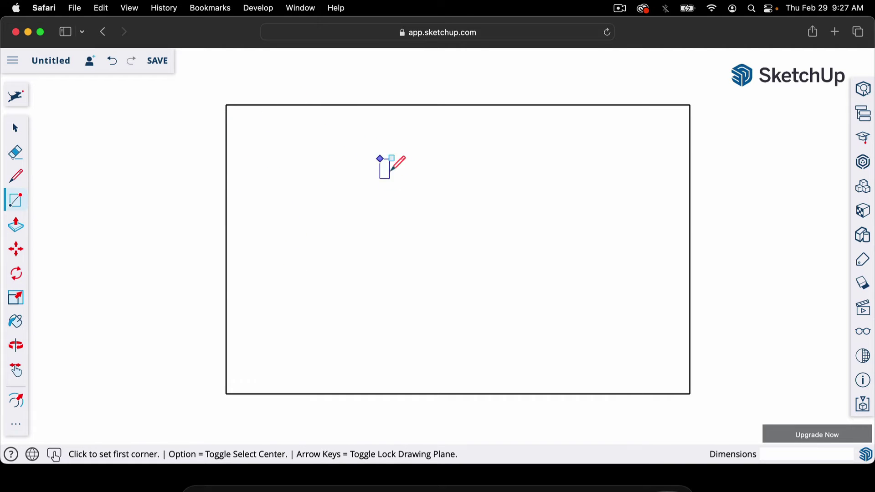
pyautogui.press('space')
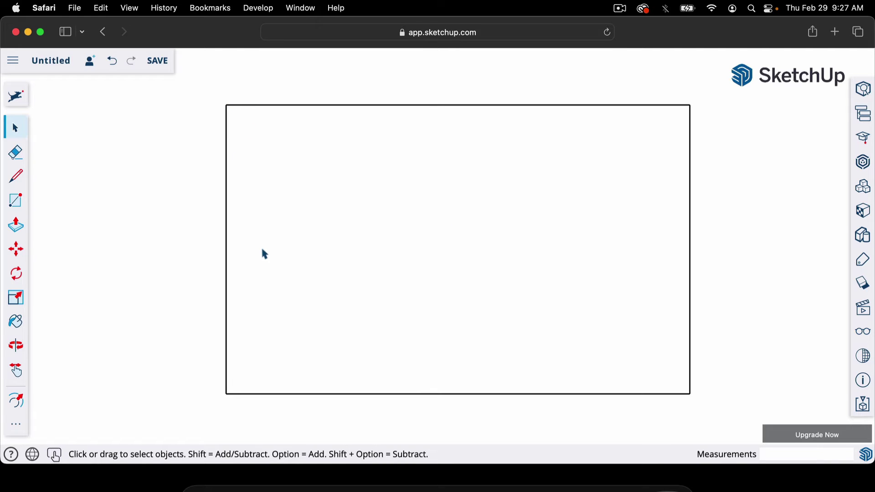
pyautogui.click(319, 228)
pyautogui.click(145, 198)
pyautogui.click(18, 428)
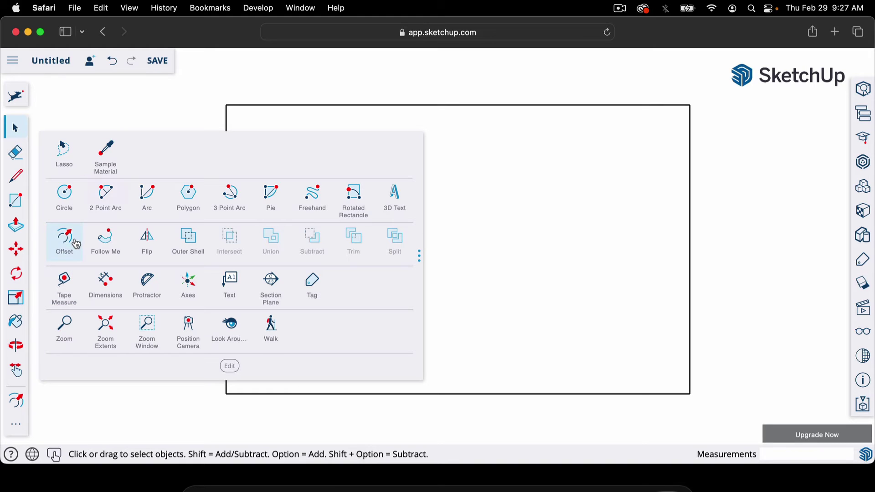
pyautogui.click(120, 114)
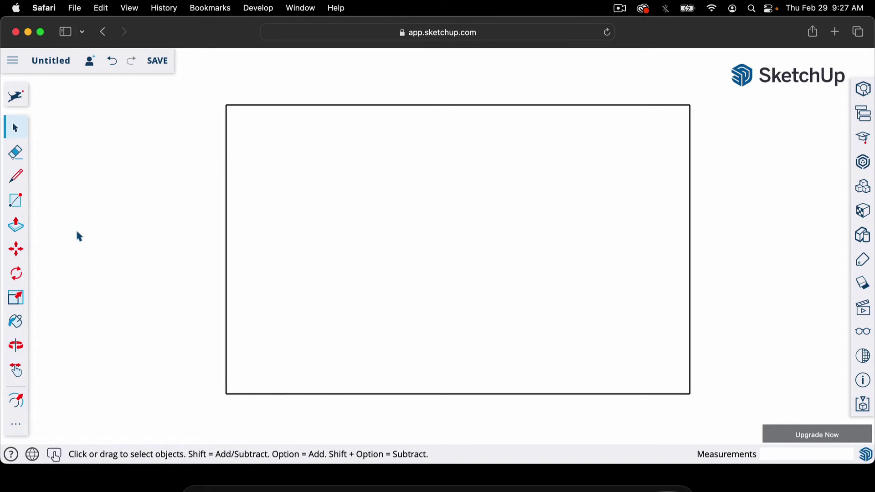
# - Offset the floor rectangle's outline inward by 6.5" to form the exterior walls, and clear the selection
pyautogui.click(16, 401)
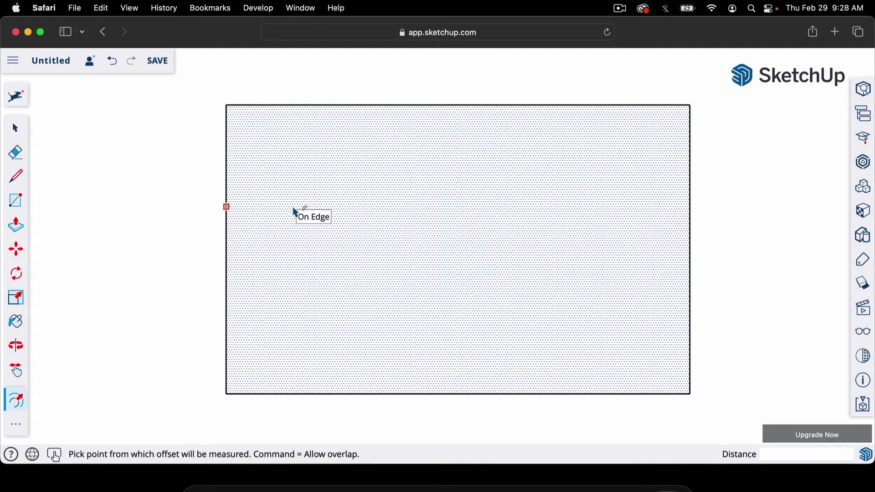
pyautogui.click(319, 210)
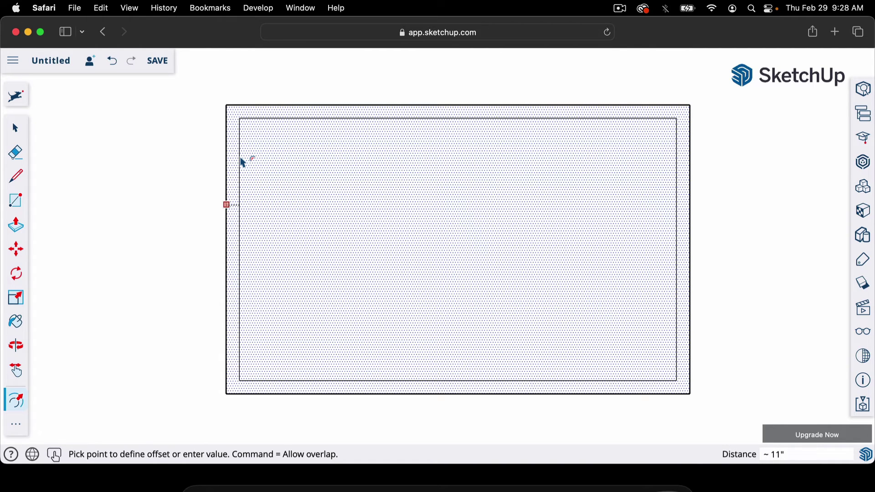
pyautogui.click(243, 162)
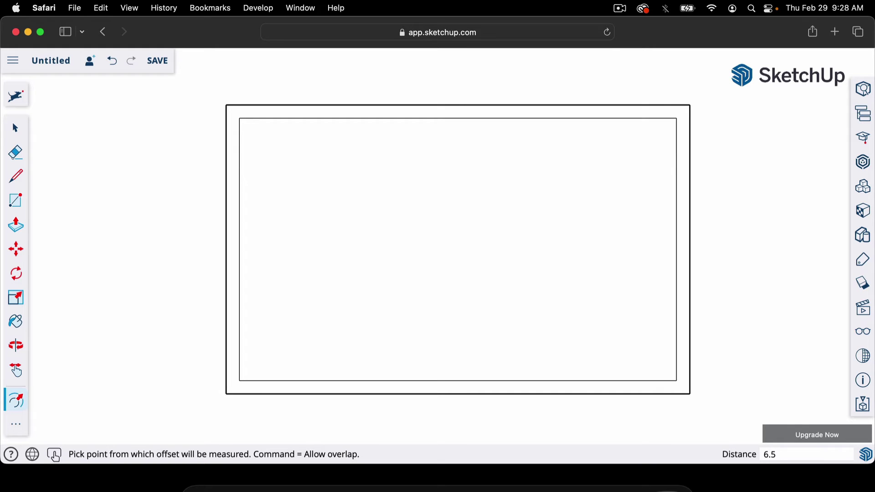
pyautogui.press('Return')
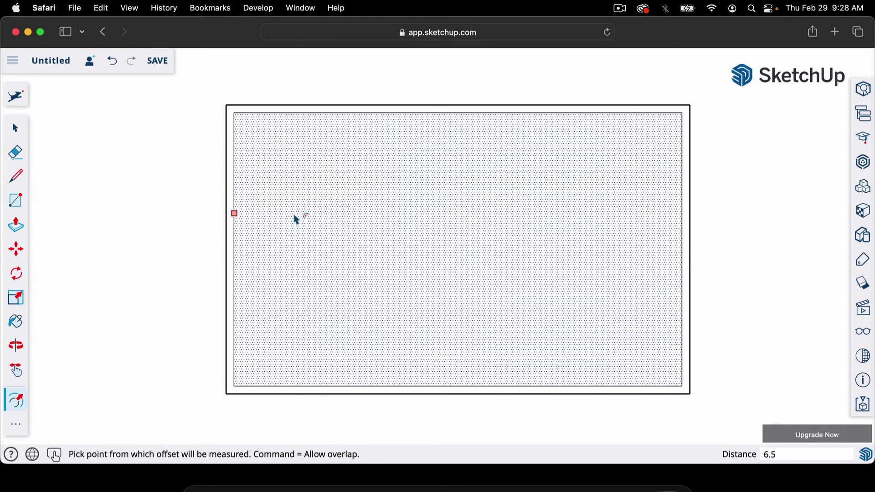
pyautogui.press('space')
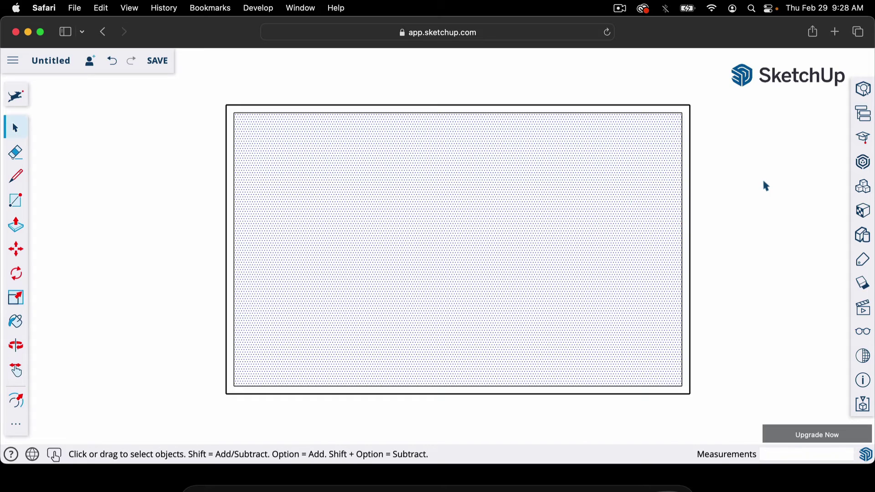
pyautogui.click(766, 186)
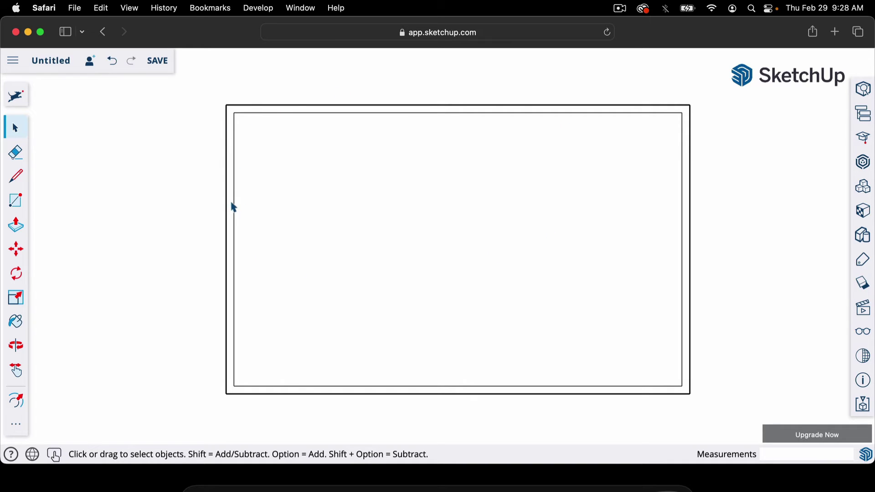
# - Measure the wall thickness between the outer and inner outlines with the Tape Measure
pyautogui.scroll(5, 234, 208)
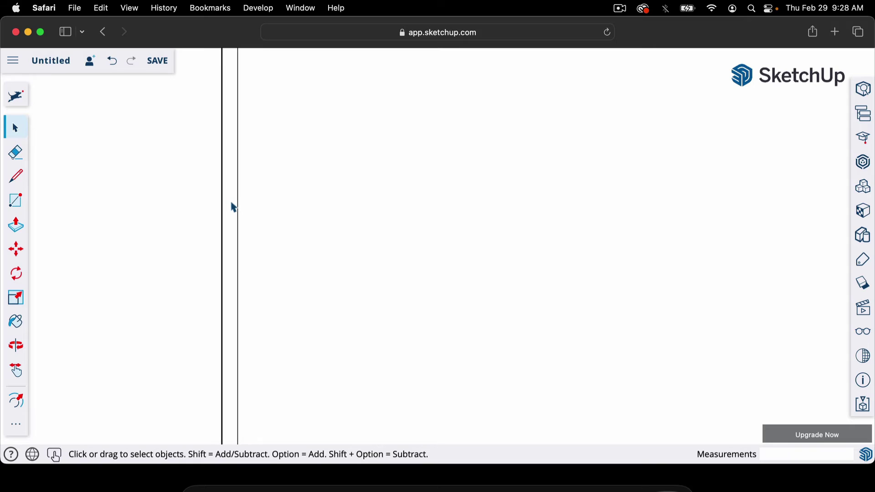
pyautogui.press('t')
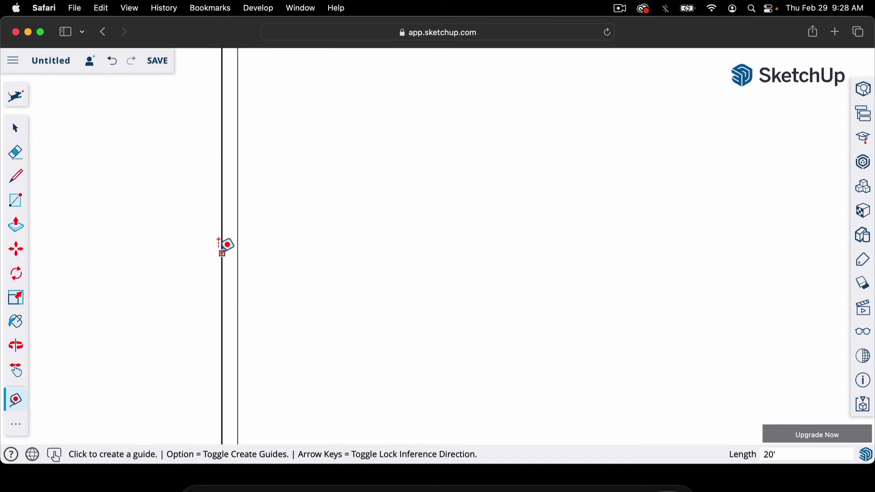
pyautogui.click(219, 242)
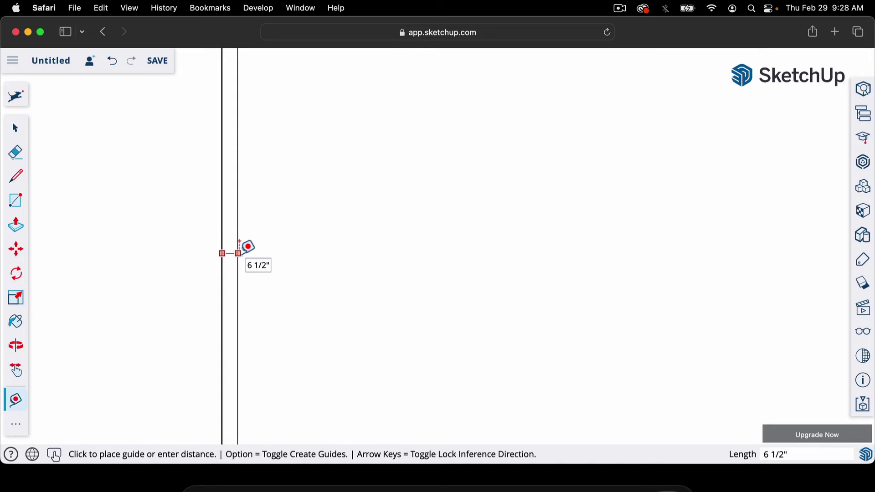
# - Paint the exterior walls with the diagonal-line hatch material from the Patterns collection
pyautogui.press('space')
pyautogui.scroll(-2, 293, 308)
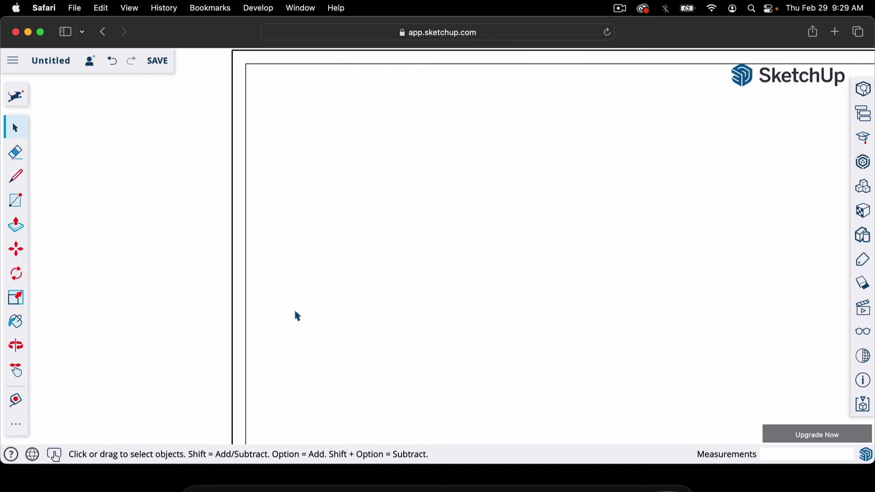
pyautogui.scroll(-3, 182, 255)
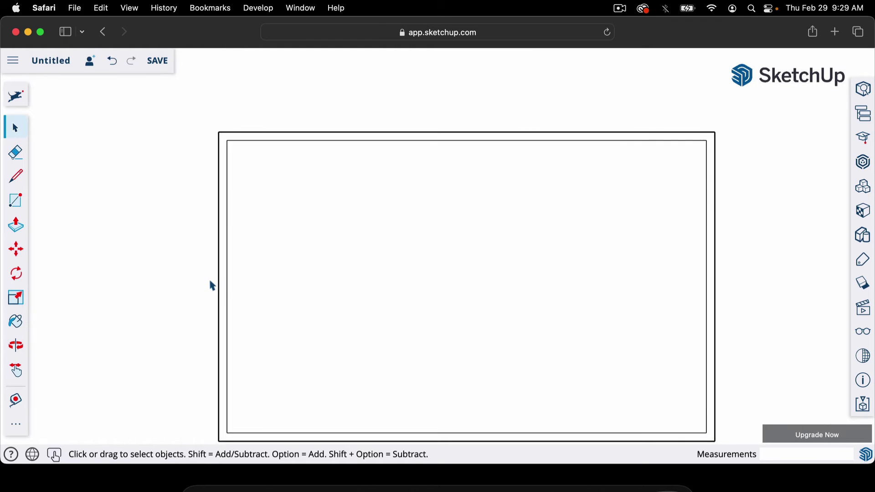
pyautogui.scroll(-1, 499, 114)
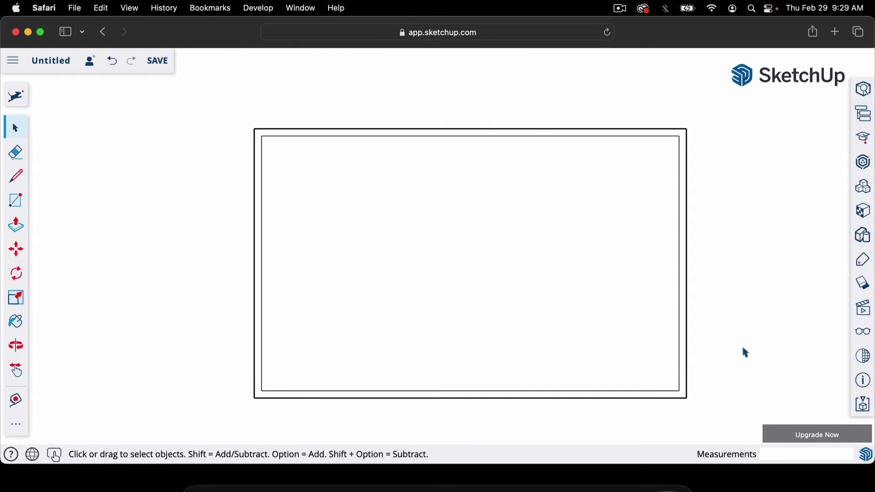
pyautogui.scroll(3, 743, 349)
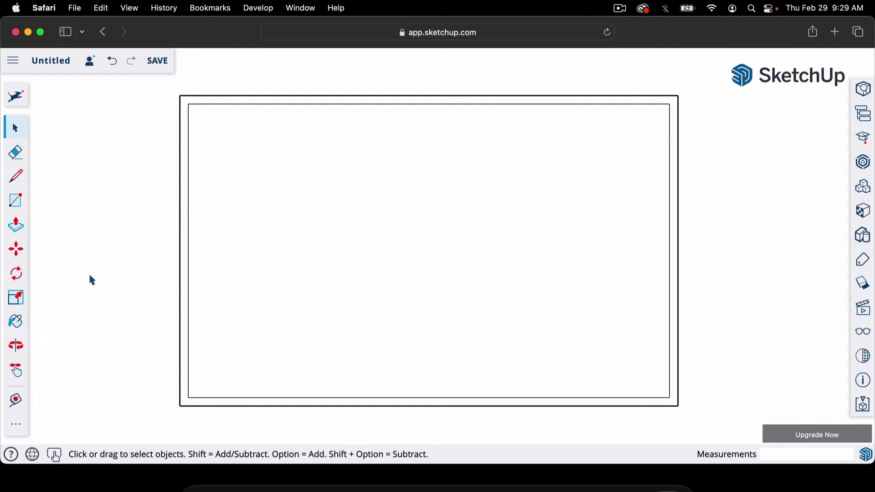
pyautogui.press('b')
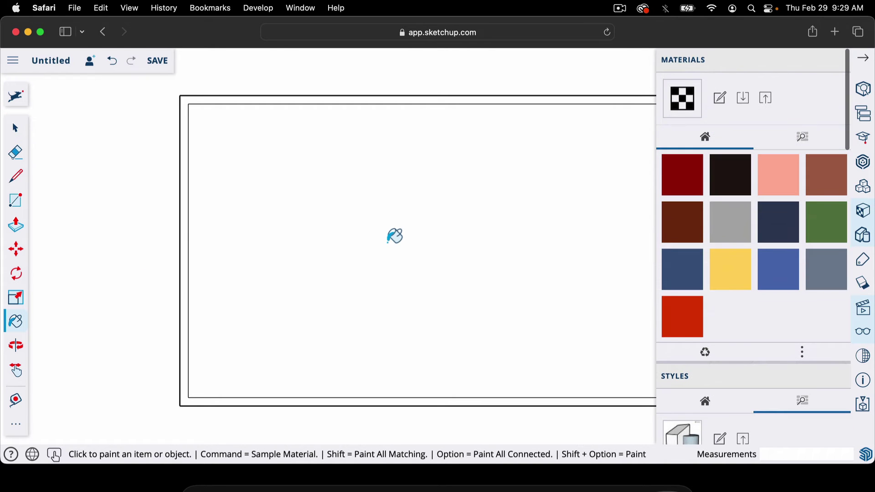
pyautogui.scroll(-10, 791, 275)
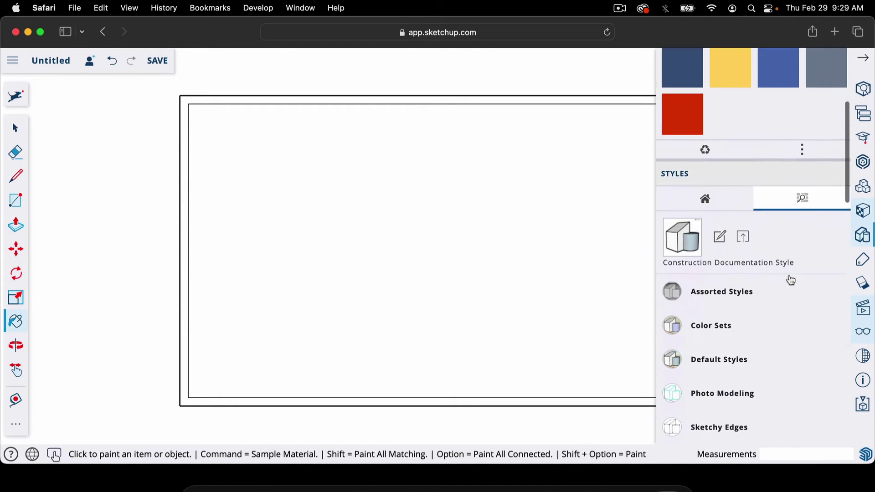
pyautogui.scroll(10, 791, 280)
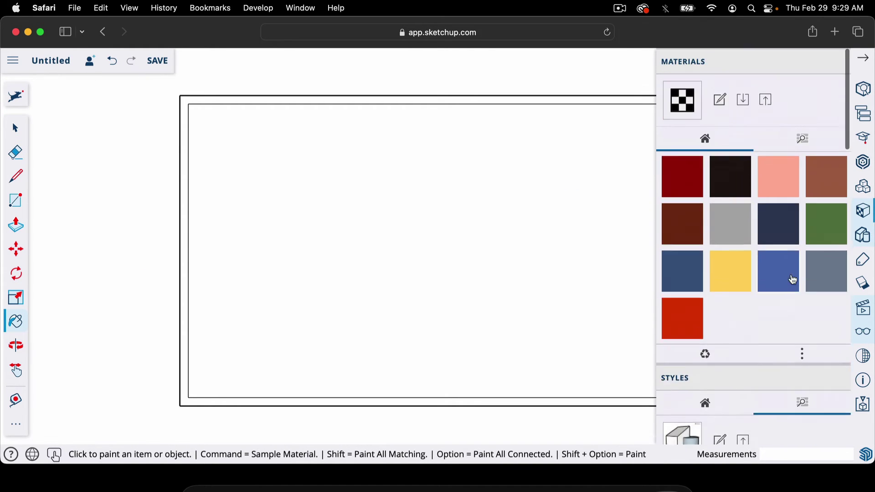
pyautogui.click(803, 139)
pyautogui.scroll(-4, 776, 326)
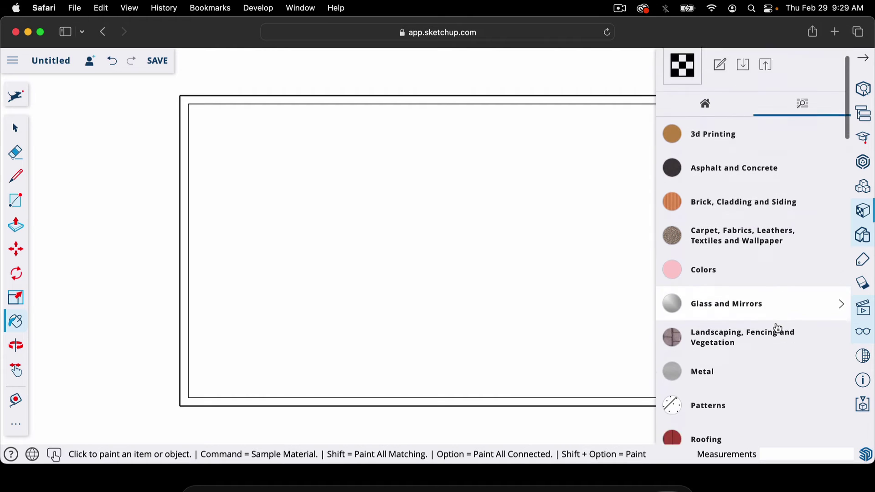
pyautogui.click(773, 331)
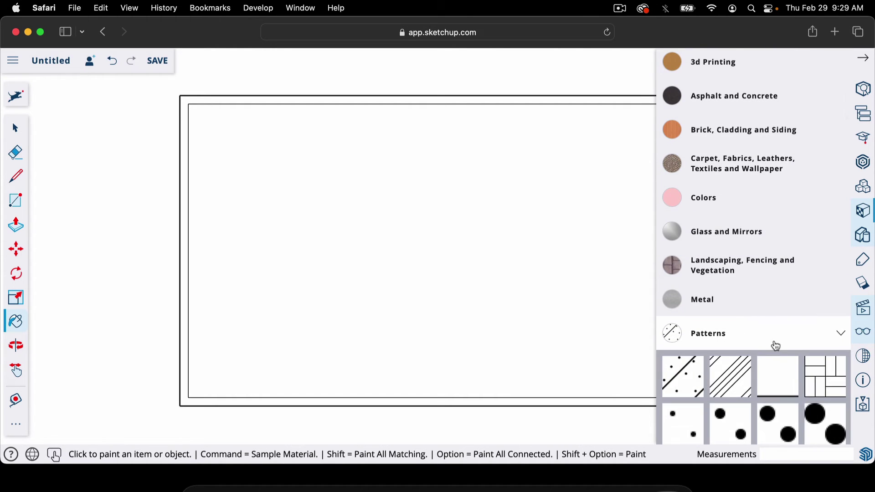
pyautogui.scroll(-3, 775, 344)
pyautogui.click(730, 257)
pyautogui.scroll(1, 730, 274)
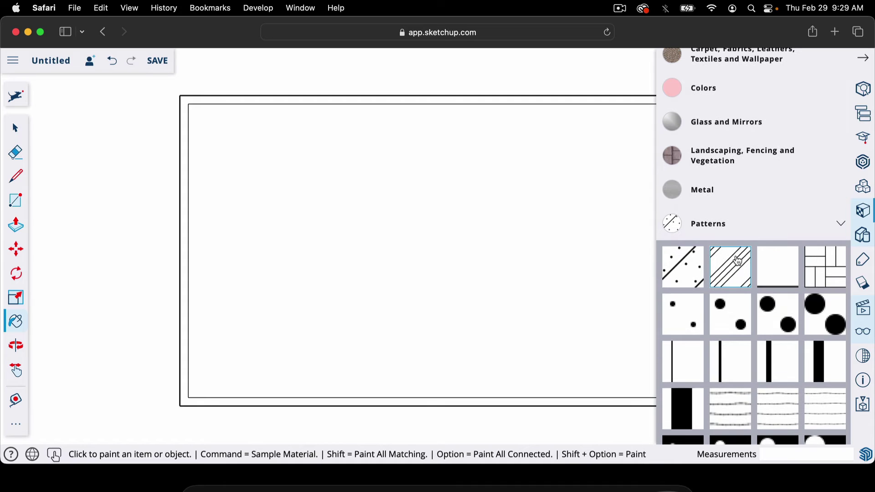
pyautogui.click(185, 262)
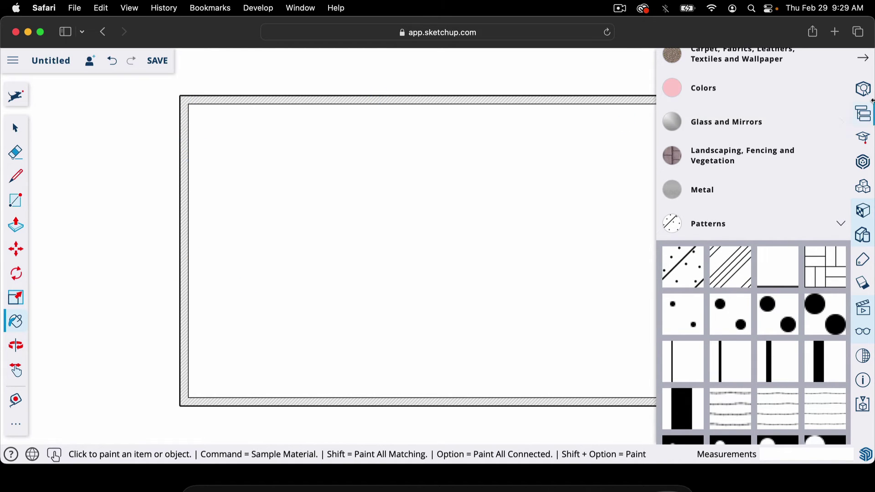
pyautogui.click(864, 54)
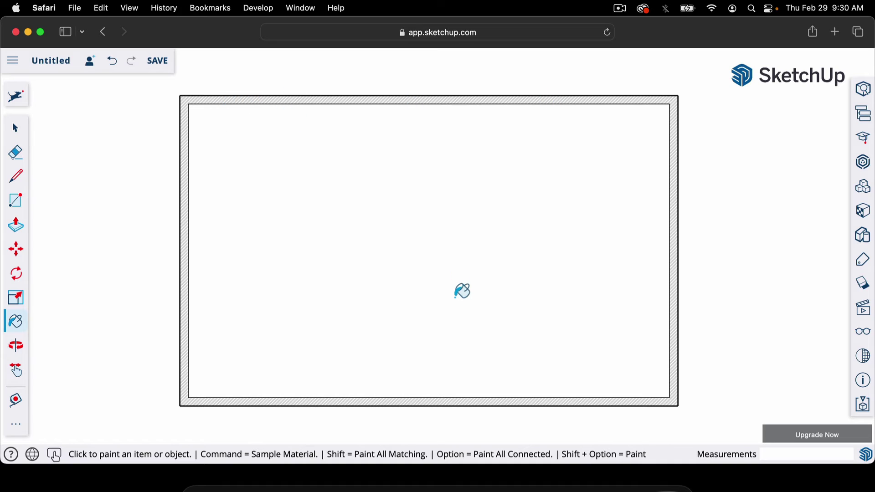
# - Draw a 10' horizontal line into the plan from the midpoint of the left wall's outer edge, and clear the selection
pyautogui.scroll(2, 256, 218)
pyautogui.press('space')
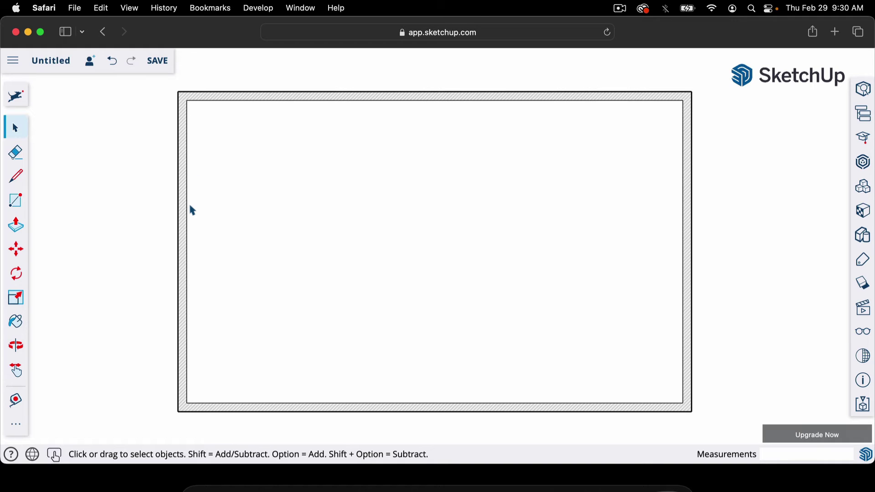
pyautogui.press('l')
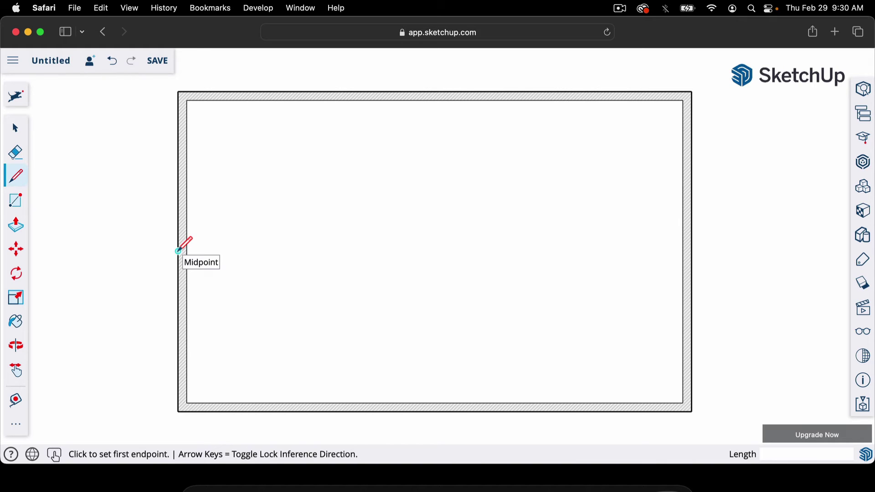
pyautogui.click(178, 251)
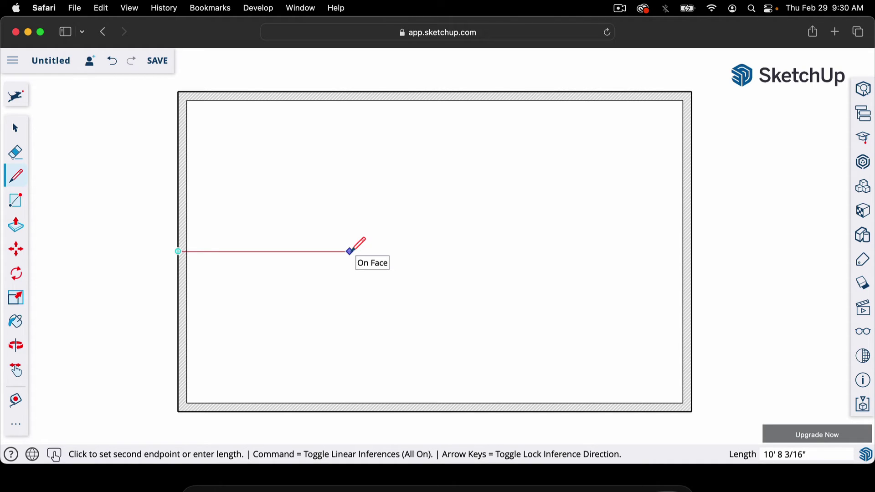
pyautogui.write('1/4')
pyautogui.press('Return')
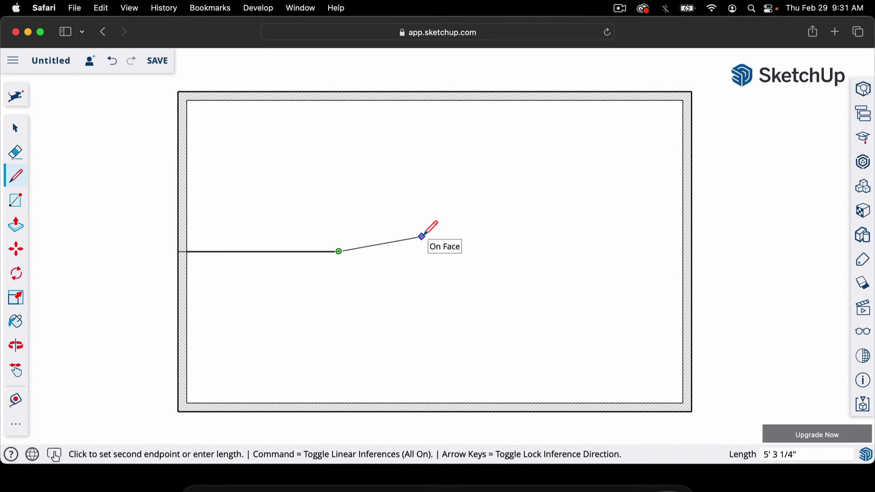
pyautogui.press('space')
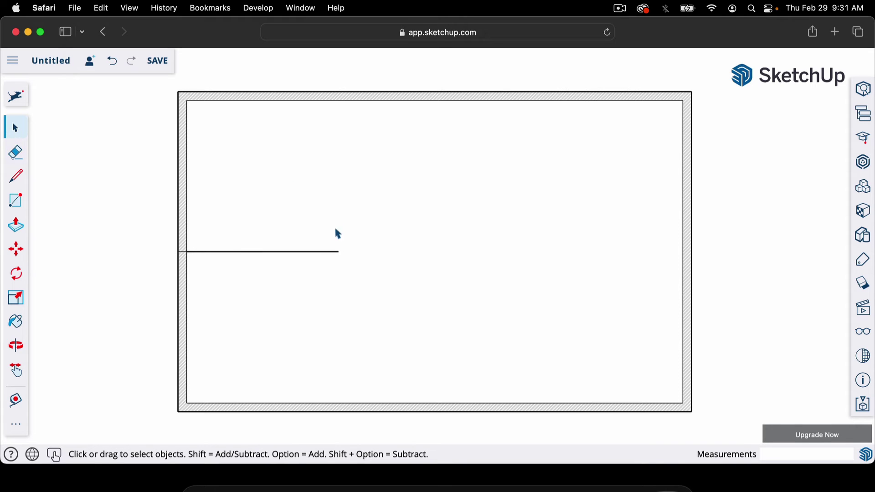
pyautogui.click(344, 272)
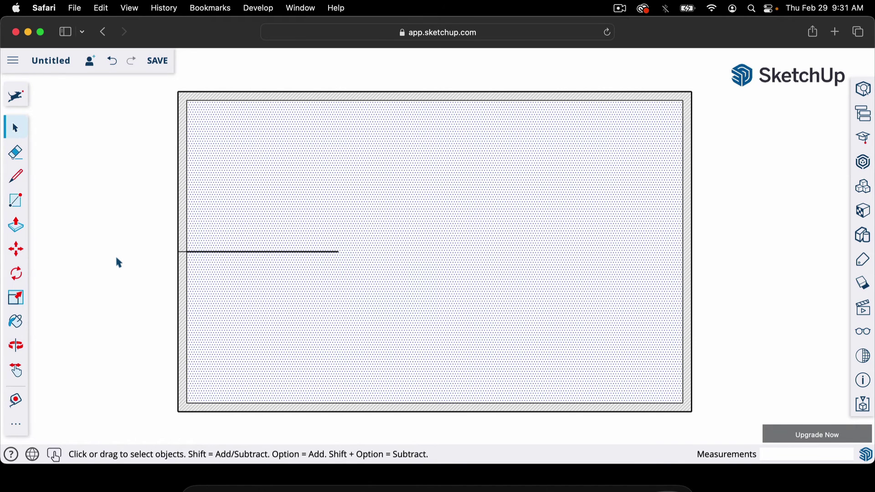
pyautogui.click(118, 263)
# - Draw a 10' vertical line from the free end of the horizontal line down to the bottom wall's outer edge
pyautogui.press('l')
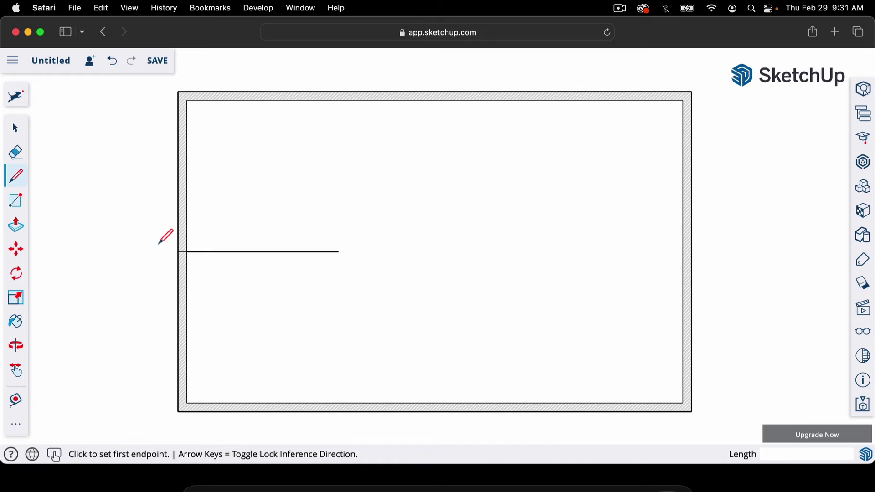
pyautogui.click(339, 251)
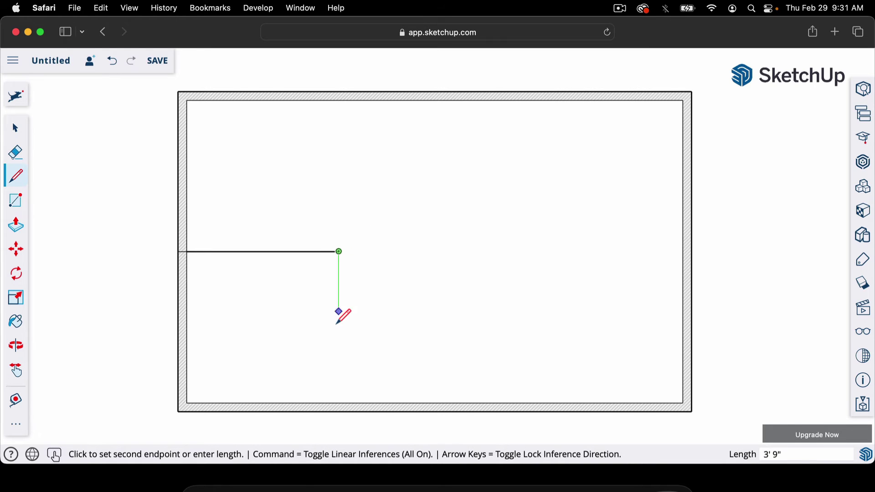
pyautogui.click(339, 412)
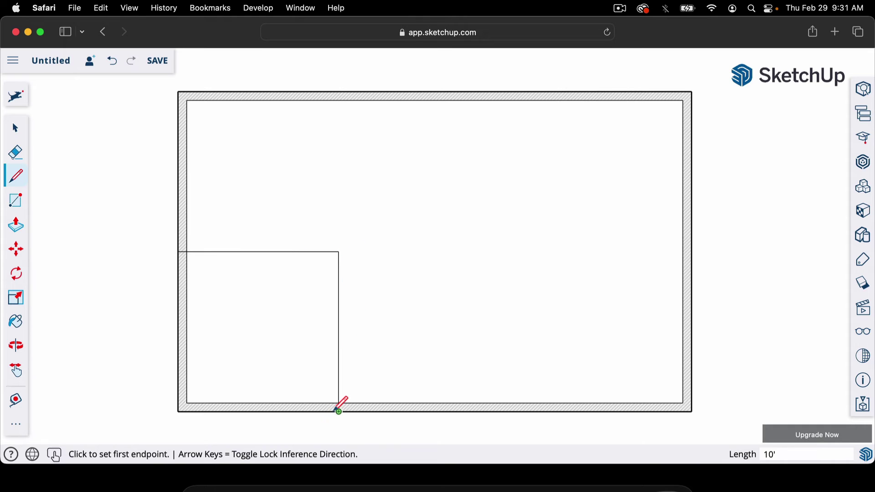
# - Erase the short segments of the two room lines that cross the hatched left and bottom walls
pyautogui.scroll(5, 178, 247)
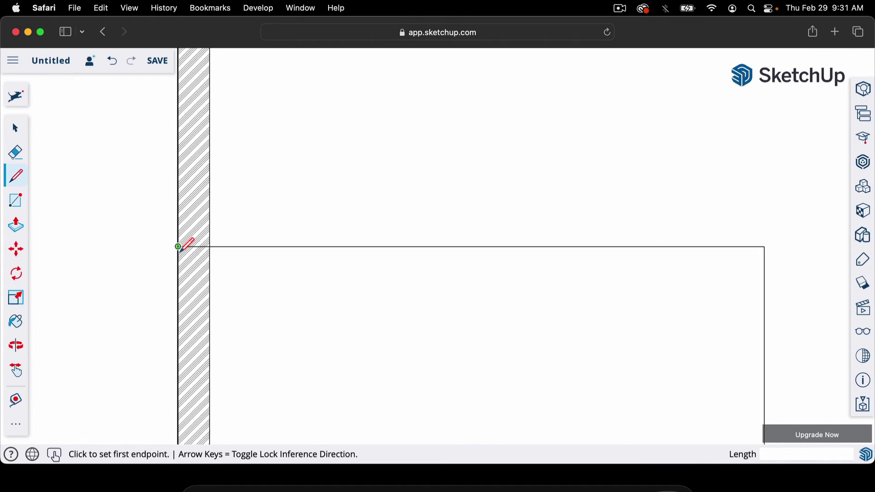
pyautogui.press('space')
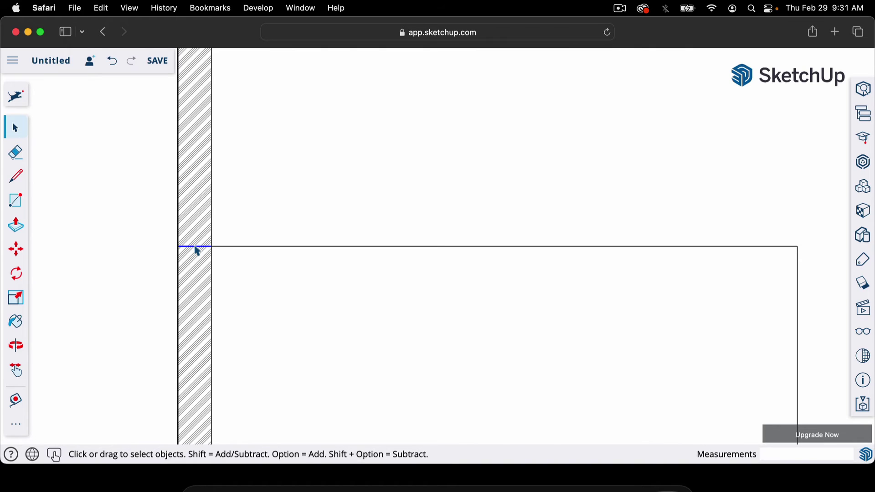
pyautogui.press('e')
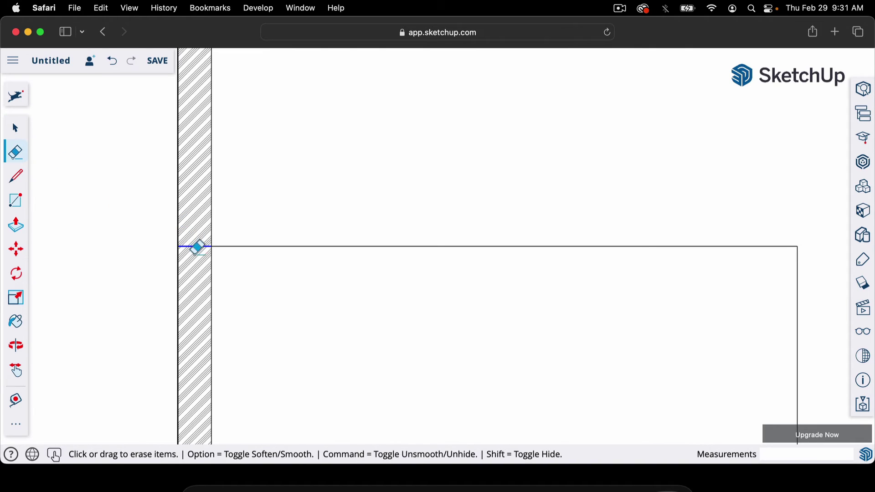
pyautogui.scroll(-5, 196, 246)
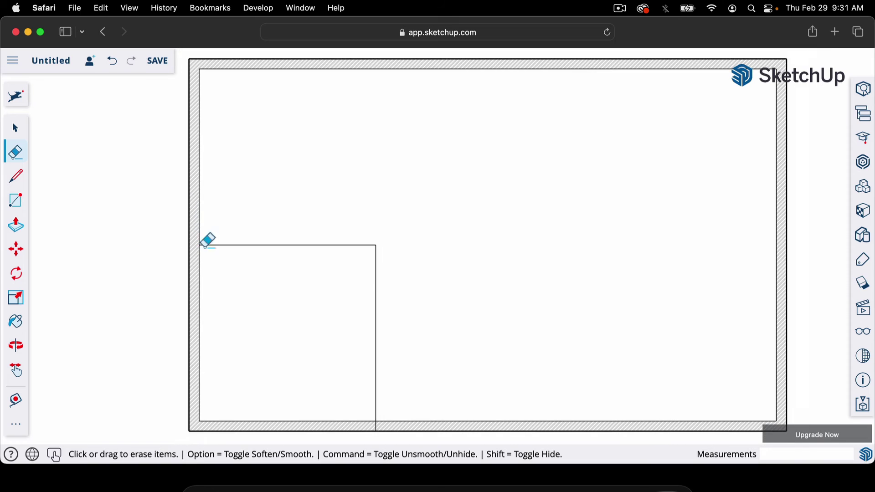
pyautogui.scroll(5, 382, 423)
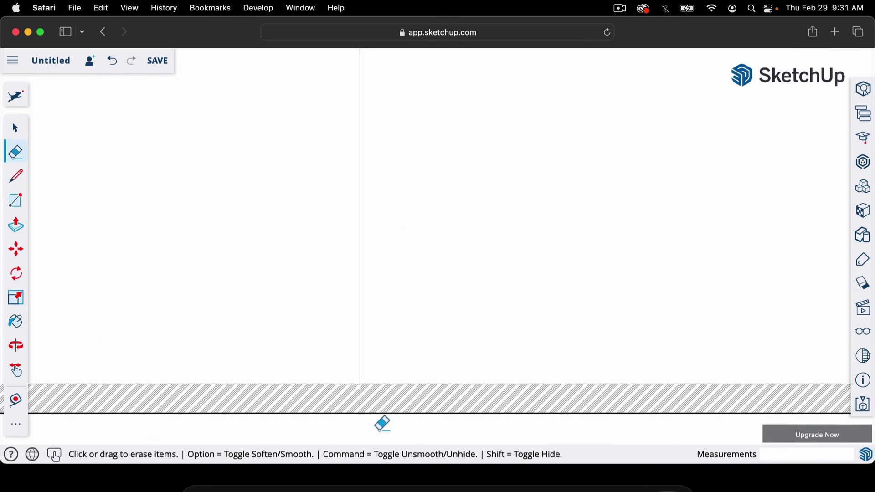
pyautogui.scroll(-2, 360, 385)
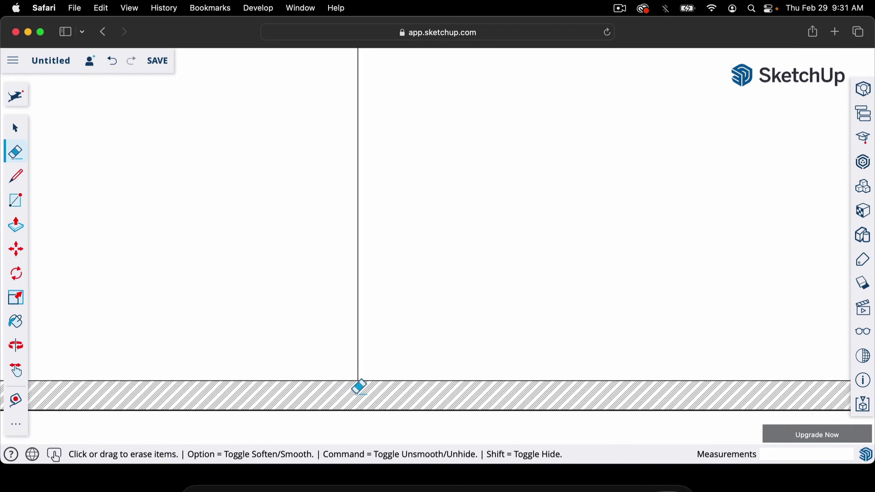
pyautogui.scroll(-3, 360, 387)
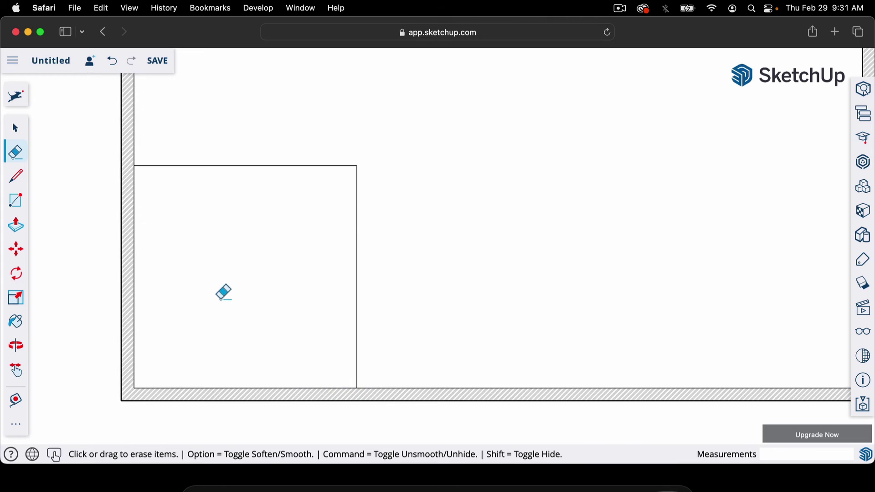
# - Place a horizontal guide 4.5" above the corner room's horizontal line
pyautogui.scroll(-1, 224, 292)
pyautogui.scroll(1, 76, 282)
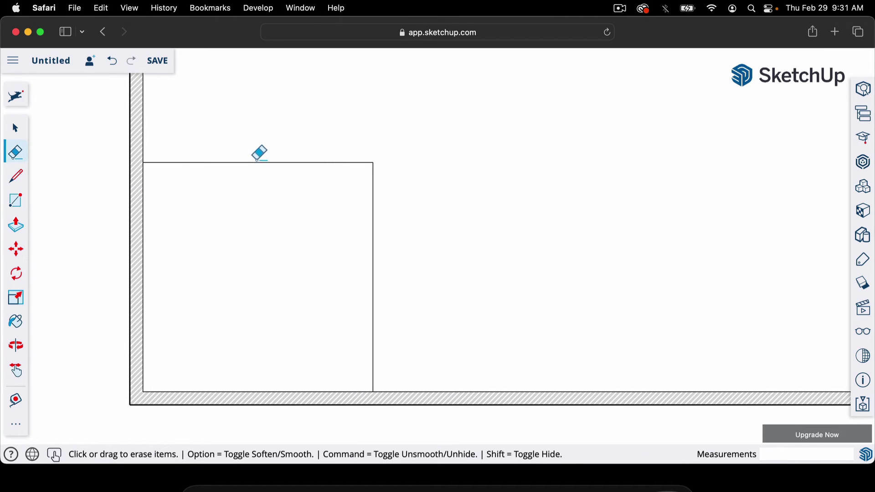
pyautogui.scroll(1, 279, 182)
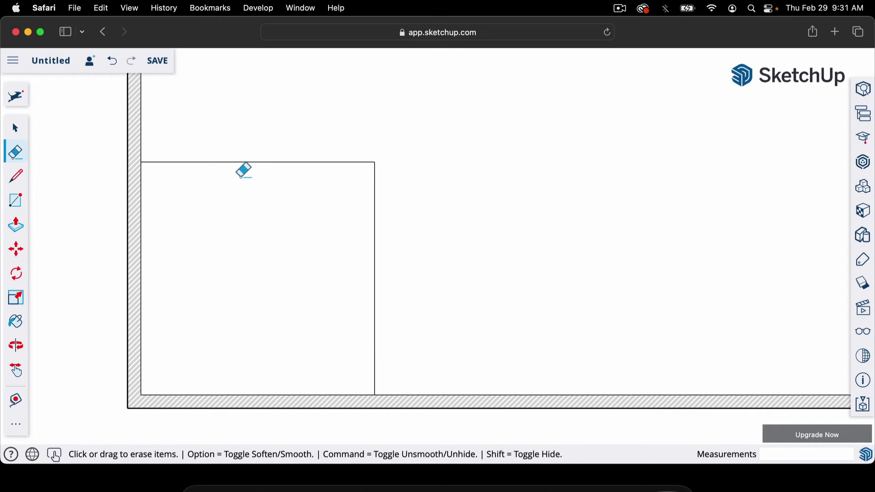
pyautogui.scroll(-2, 482, 281)
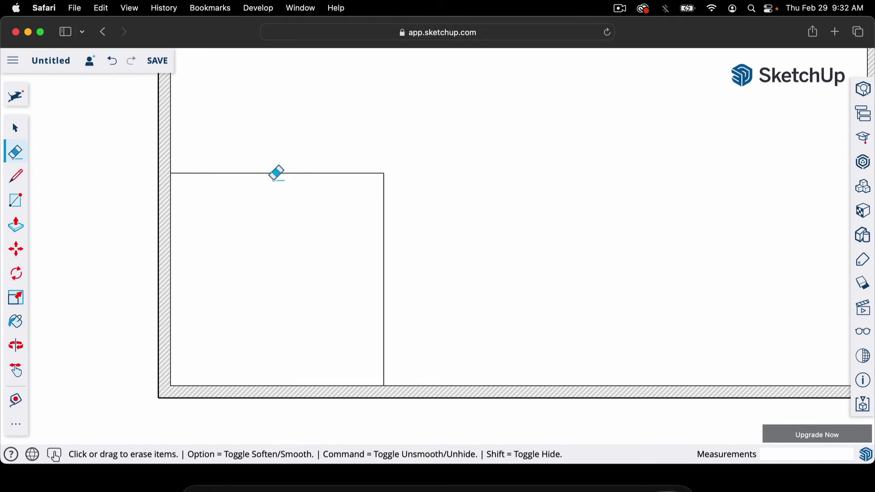
pyautogui.scroll(3, 276, 147)
pyautogui.scroll(2, 276, 147)
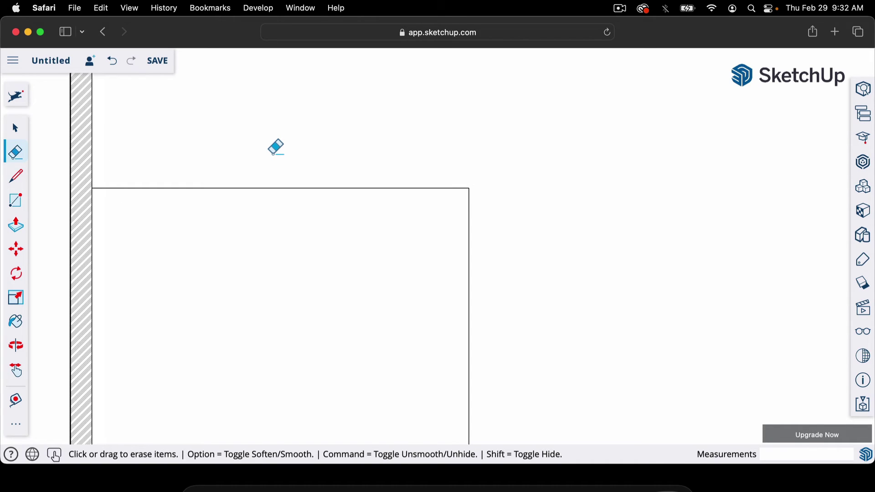
pyautogui.press('t')
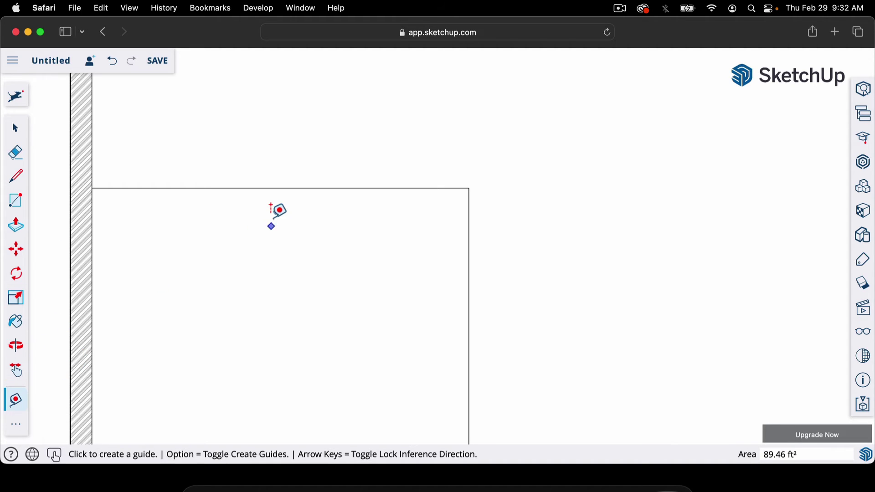
pyautogui.click(281, 188)
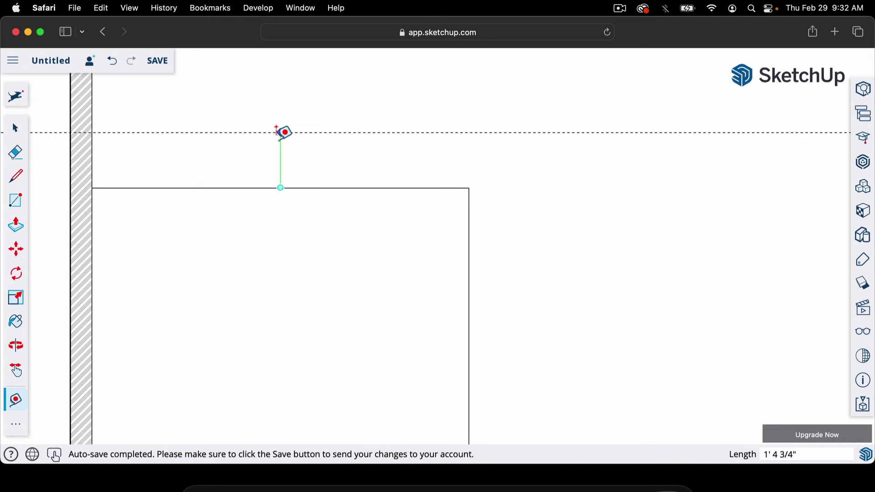
pyautogui.write('4.5')
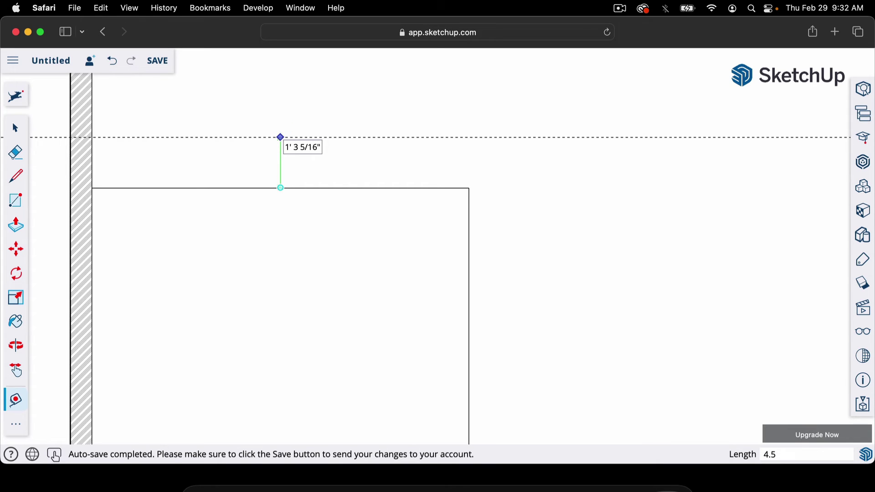
pyautogui.press('Return')
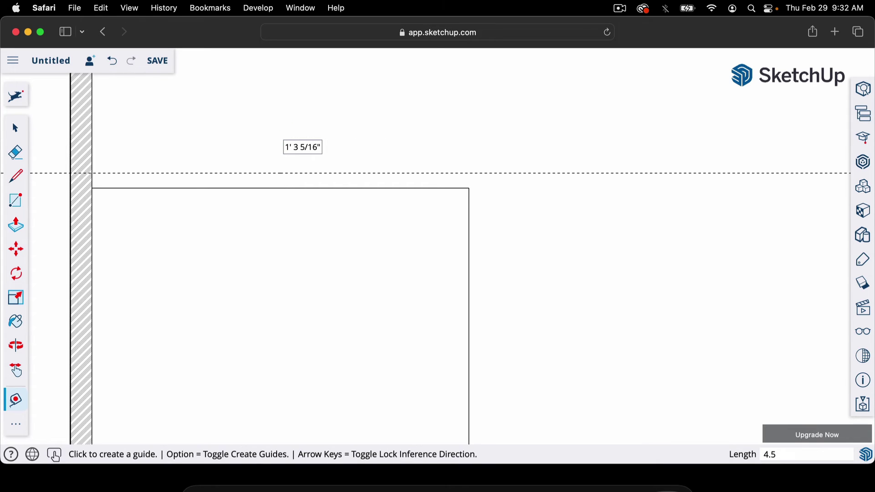
# - Place a vertical guide 4.5" outside the corner room's vertical line, on its right
pyautogui.scroll(-2, 300, 172)
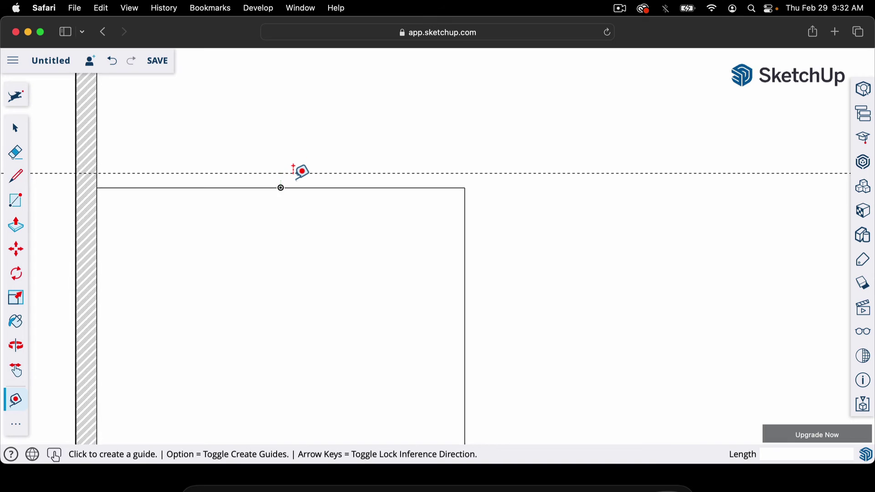
pyautogui.scroll(-4, 300, 171)
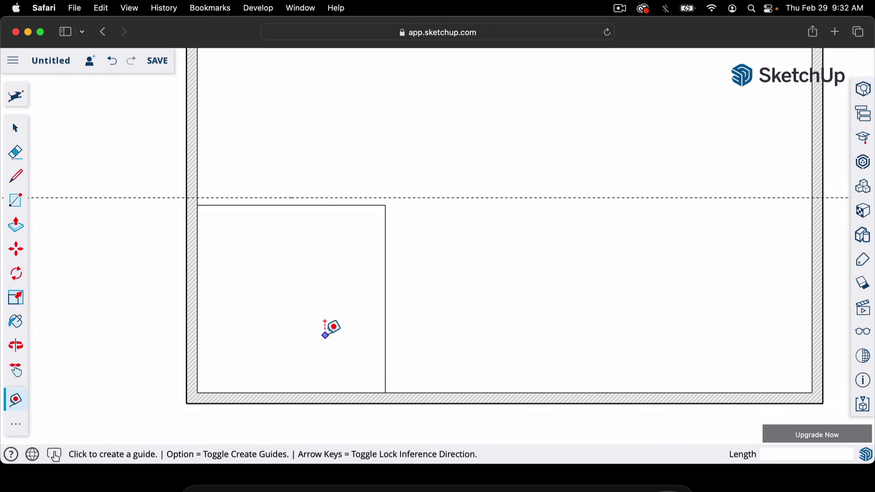
pyautogui.scroll(4, 360, 385)
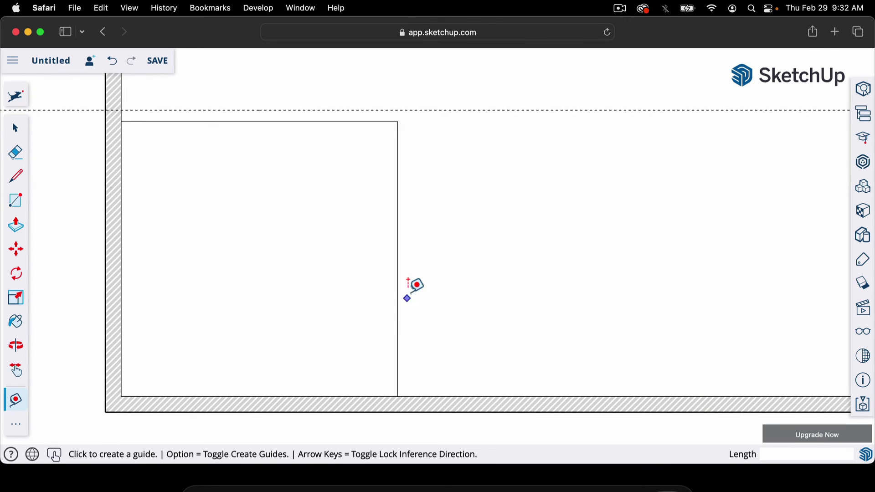
pyautogui.click(398, 269)
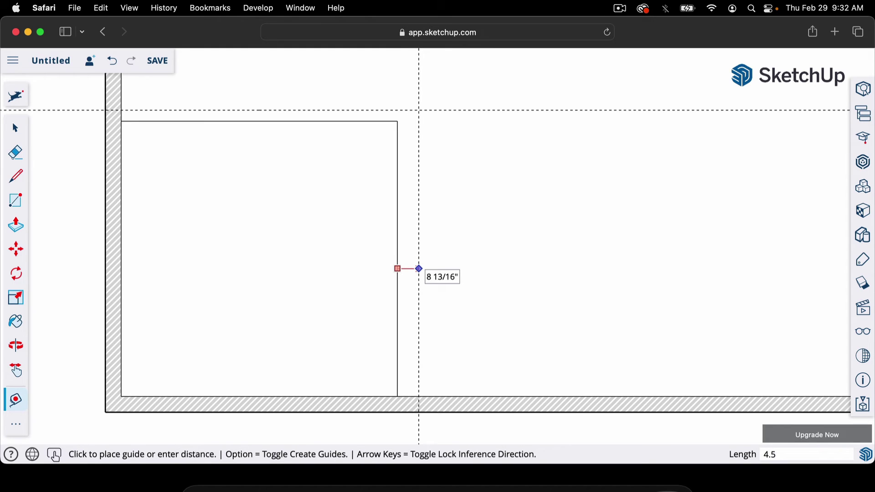
pyautogui.click(409, 269)
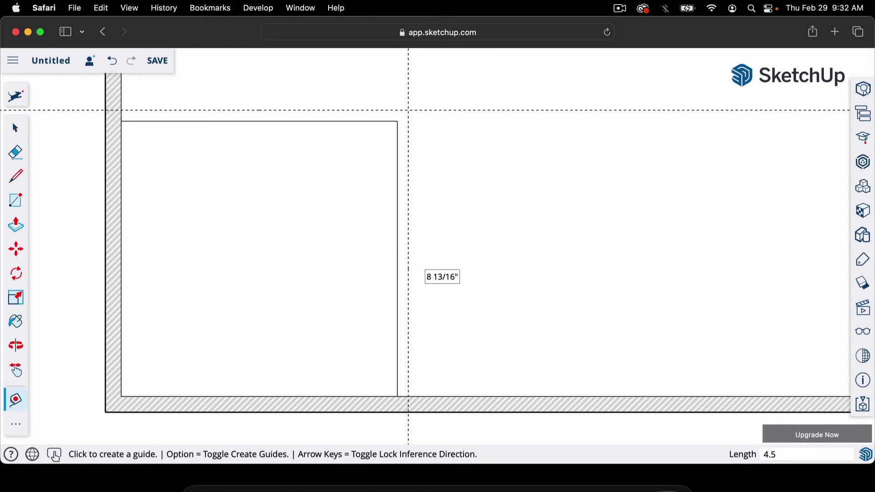
# - Trace the corner room walls' outer faces along the guides from the bottom wall to the left wall, and erase both guides
pyautogui.press('l')
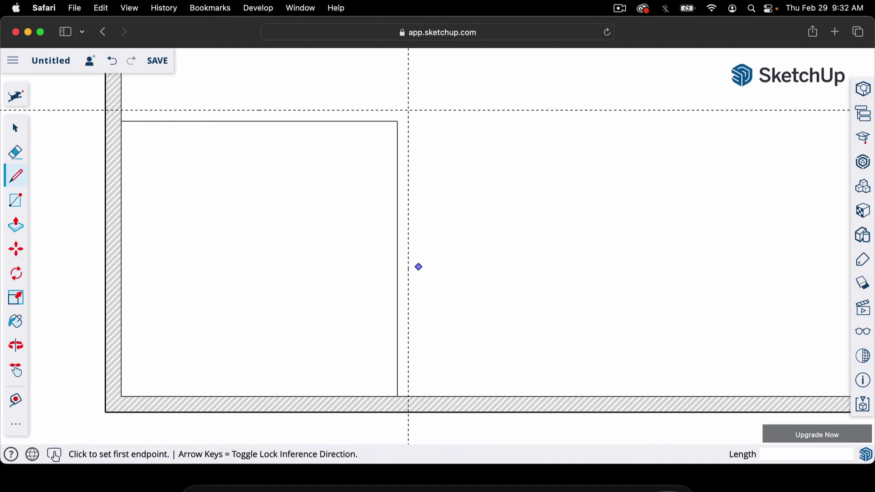
pyautogui.click(409, 396)
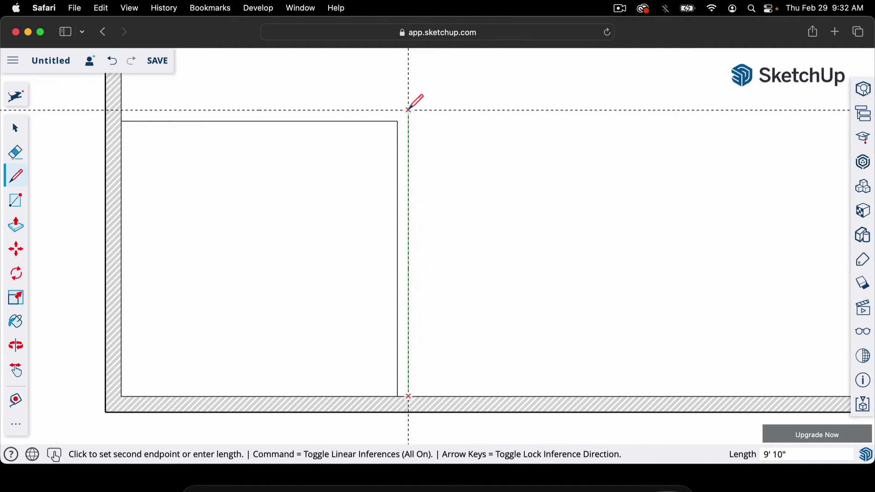
pyautogui.click(409, 110)
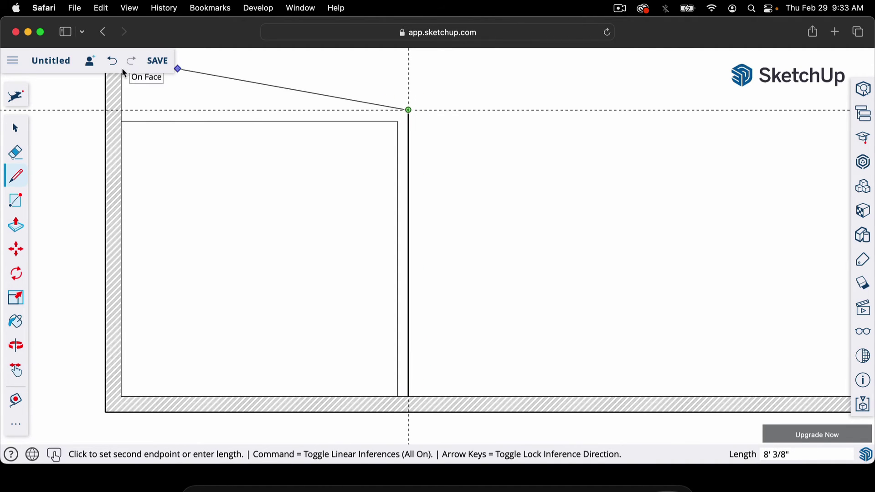
pyautogui.click(121, 110)
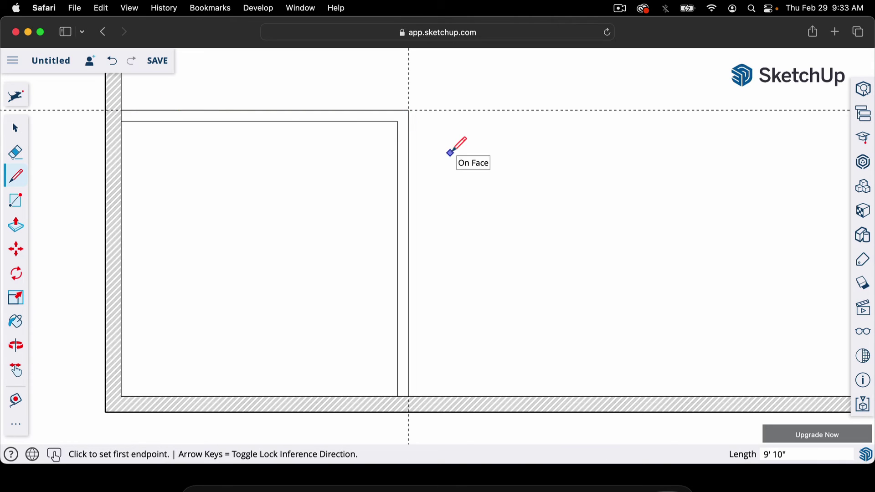
pyautogui.press('e')
pyautogui.moveTo(415, 93)
pyautogui.mouseDown()
pyautogui.moveTo(401, 74)
pyautogui.moveTo(461, 92)
pyautogui.moveTo(478, 119)
pyautogui.mouseUp()
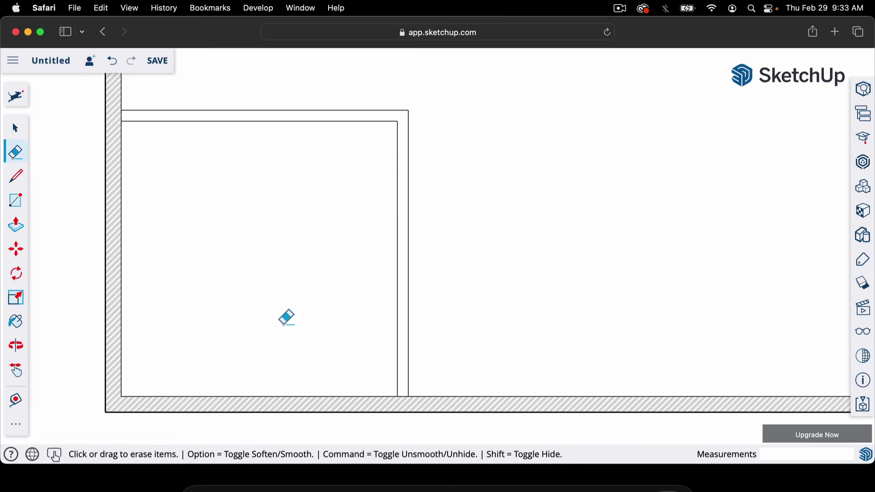
pyautogui.scroll(-5, 269, 320)
pyautogui.scroll(-5, 291, 252)
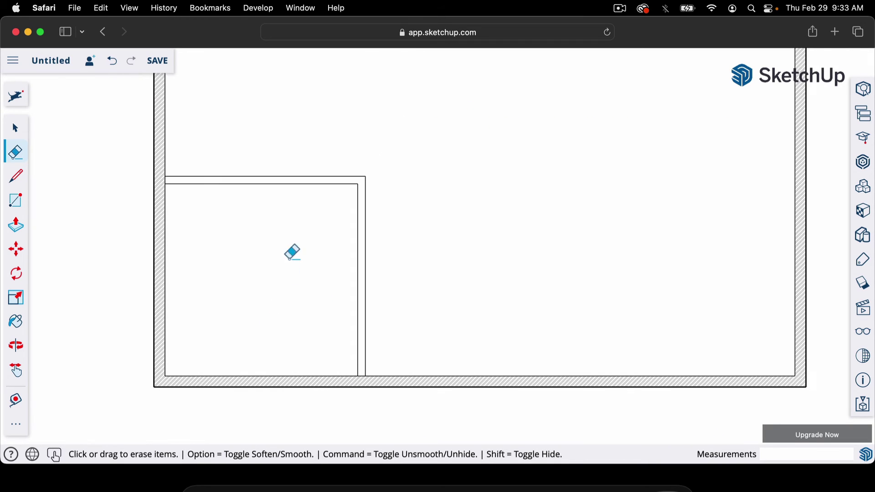
pyautogui.scroll(1, 433, 226)
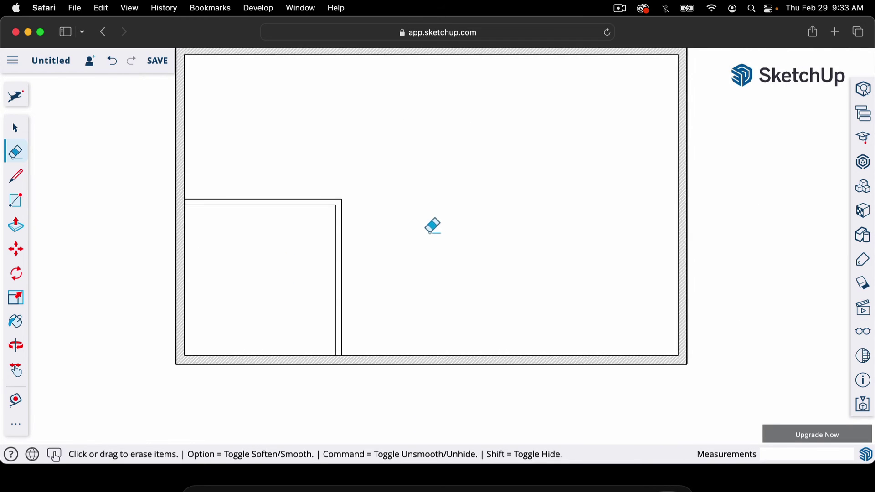
pyautogui.scroll(2, 291, 196)
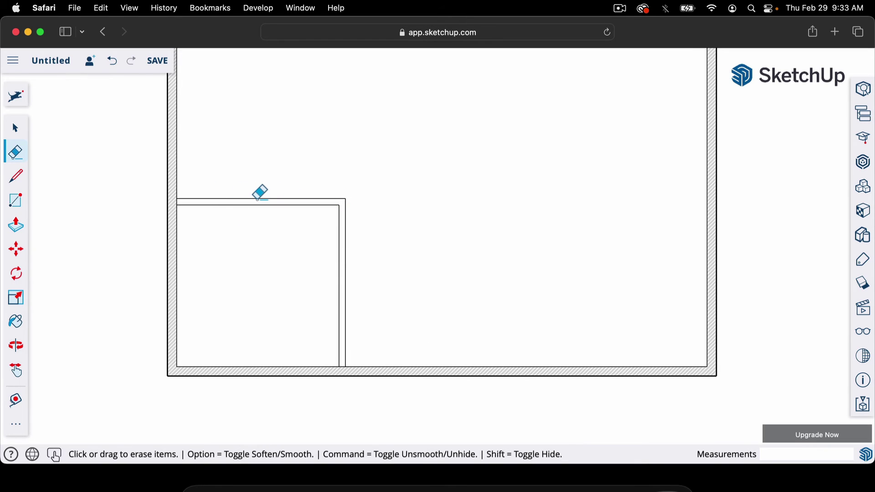
pyautogui.scroll(-2, 366, 279)
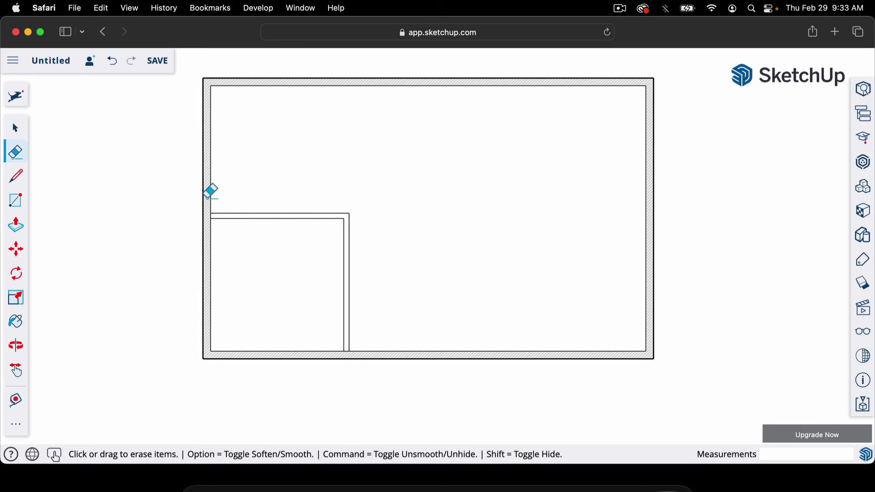
pyautogui.scroll(3, 212, 181)
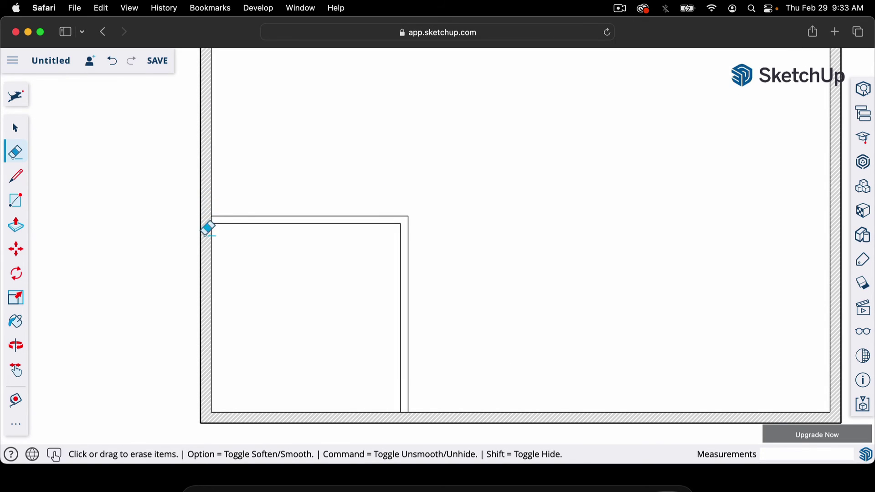
pyautogui.scroll(-2, 146, 279)
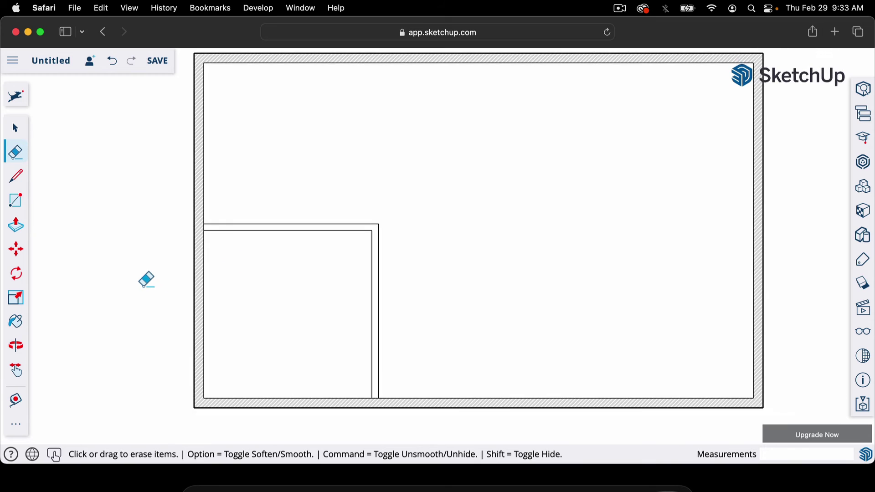
pyautogui.scroll(-2, 146, 280)
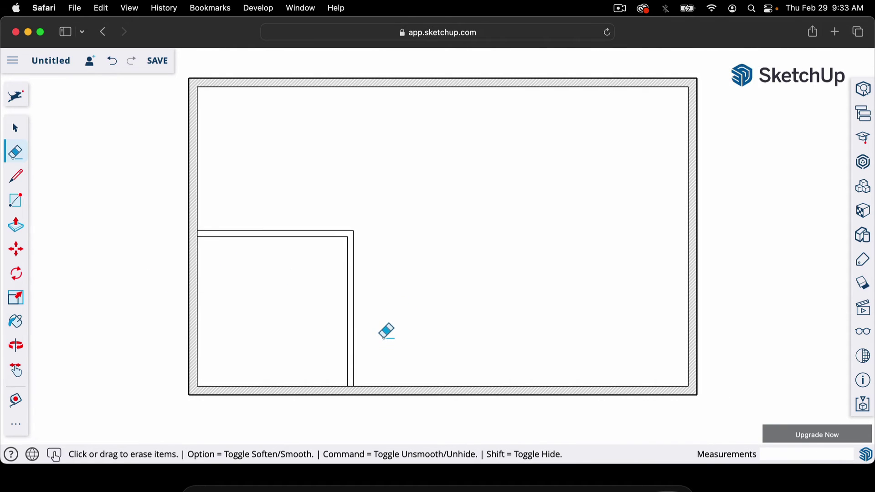
pyautogui.scroll(-1, 387, 333)
# - Place a horizontal guide 18" below the inner face of the corner room's upper wall
pyautogui.scroll(5, 389, 335)
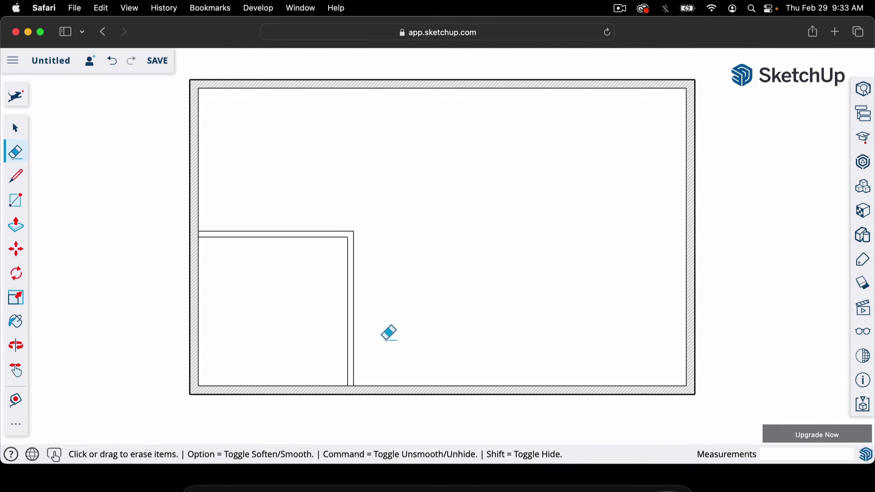
pyautogui.scroll(4, 389, 335)
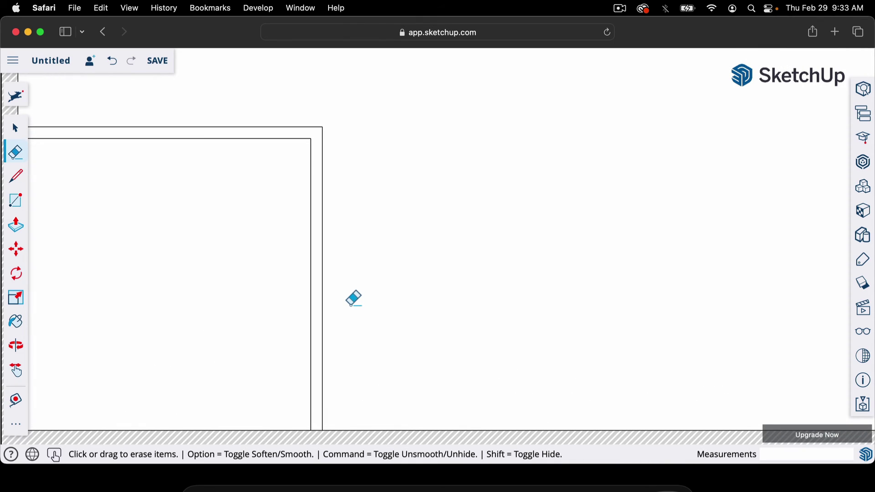
pyautogui.press('t')
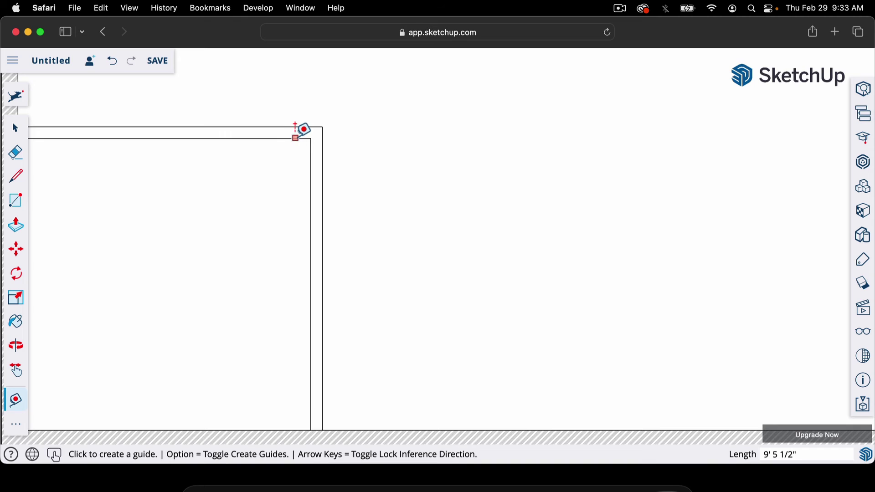
pyautogui.click(295, 137)
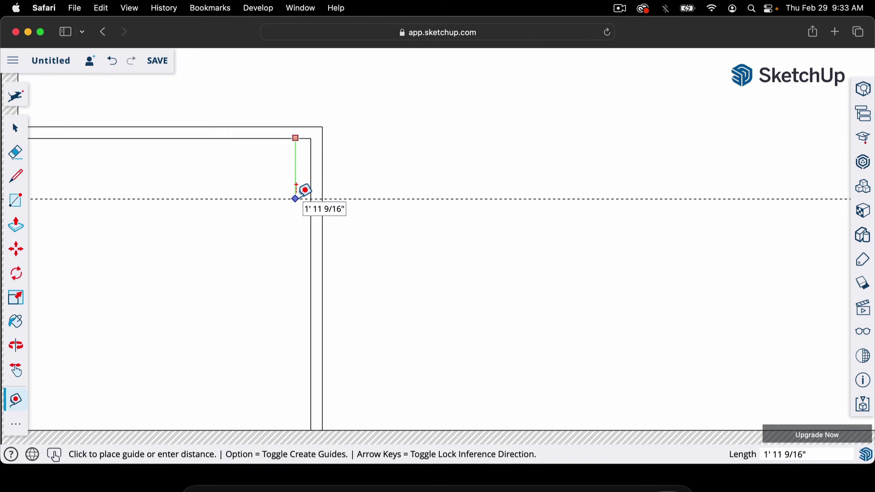
pyautogui.write('18')
pyautogui.press('Return')
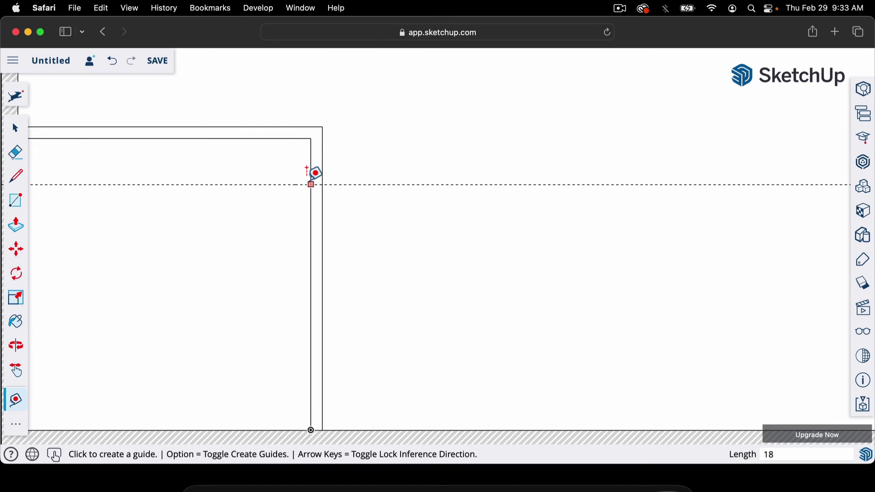
# - Draw a 4 1/2" line along the guide across the thickness of the corner room's right wall
pyautogui.press('l')
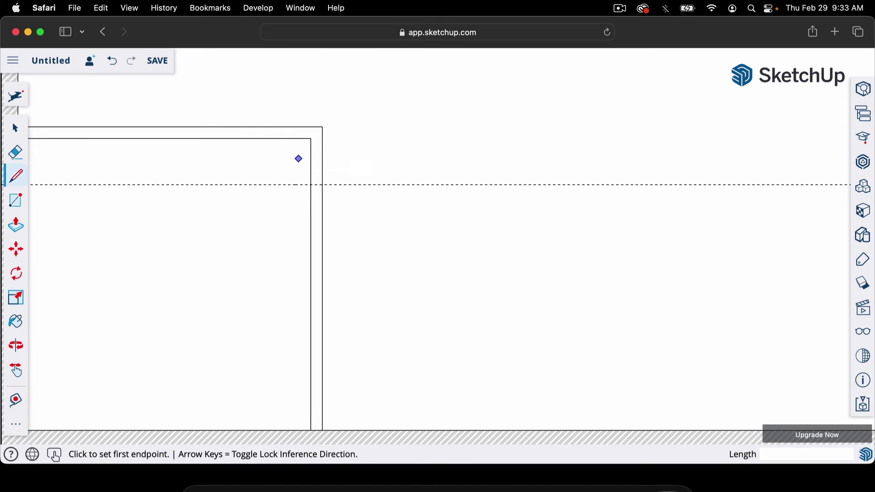
pyautogui.click(312, 182)
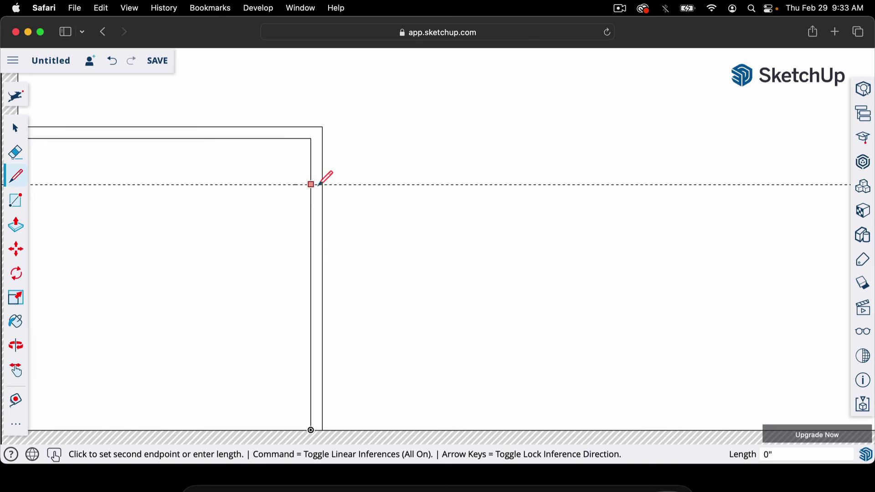
pyautogui.click(322, 184)
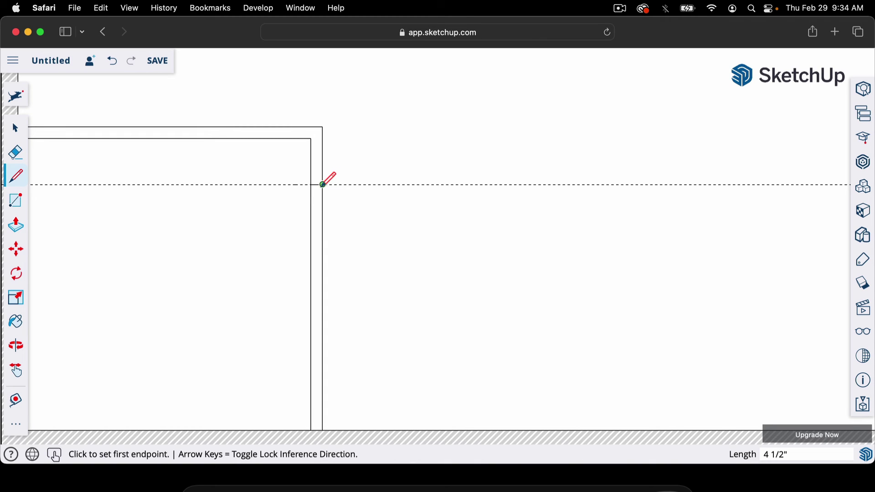
# - Place a horizontal guide 32" below the short line crossing the corner room's right wall
pyautogui.scroll(5, 323, 206)
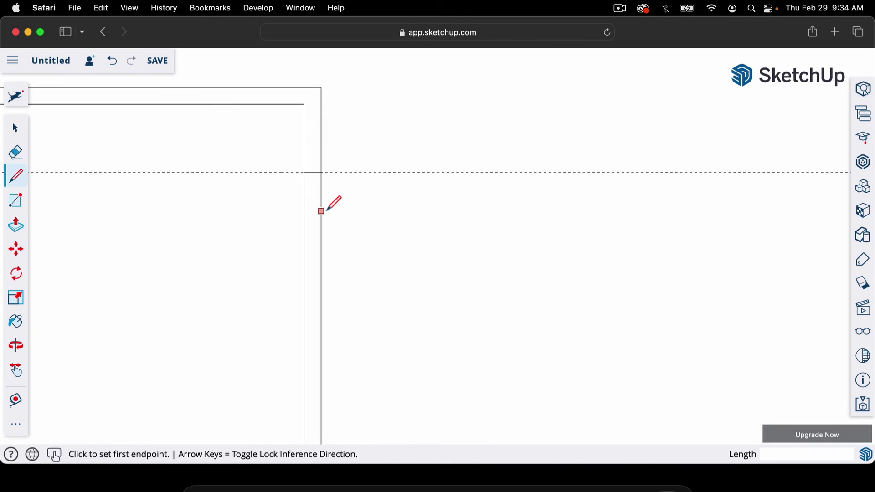
pyautogui.press('t')
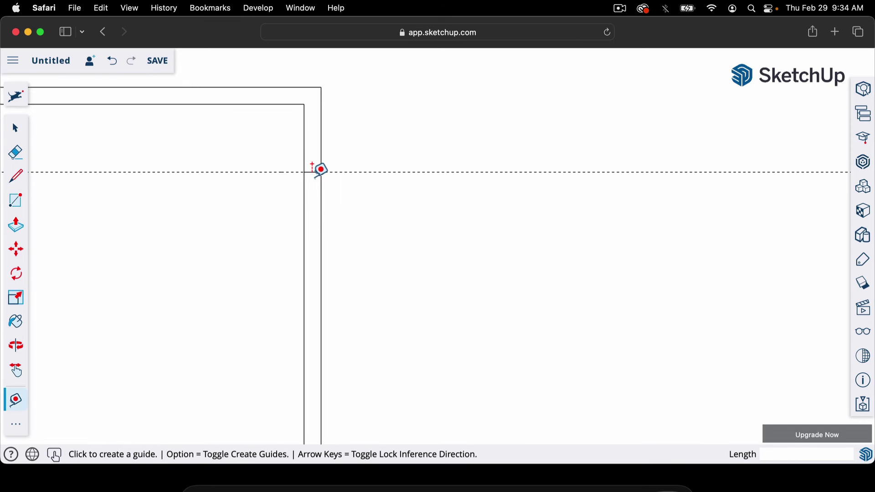
pyautogui.scroll(2, 319, 170)
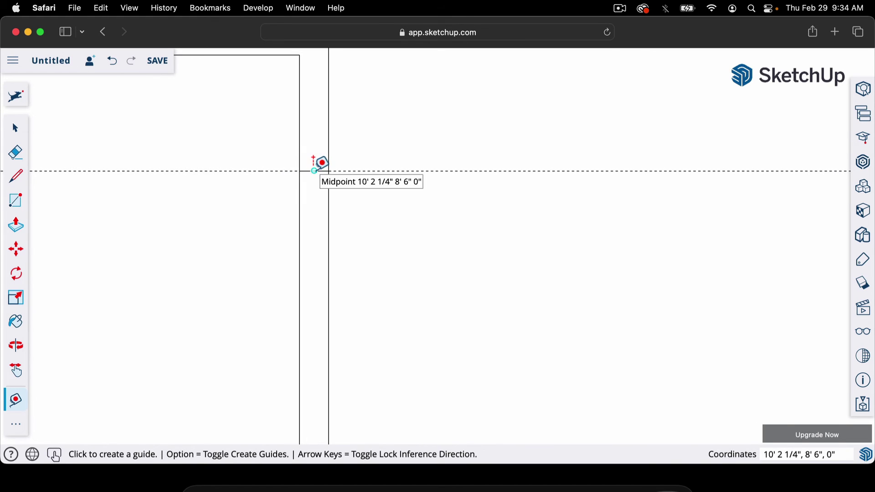
pyautogui.click(314, 171)
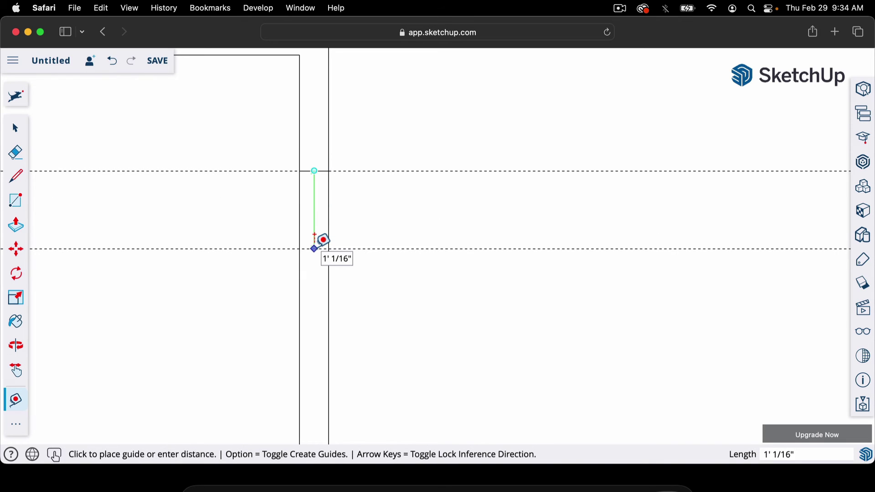
pyautogui.press('Return')
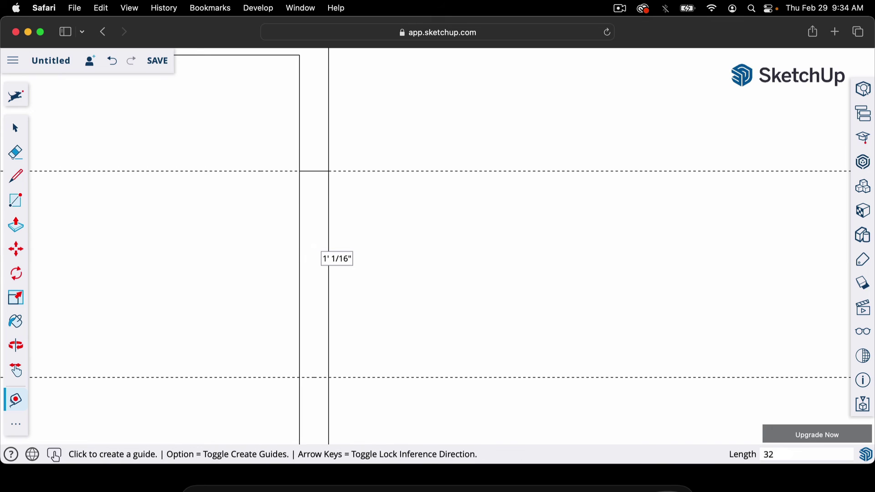
# - Draw a second 4 1/2" line across the thickness of the corner room's right wall along the lower guide
pyautogui.scroll(-4, 316, 250)
pyautogui.scroll(-3, 320, 207)
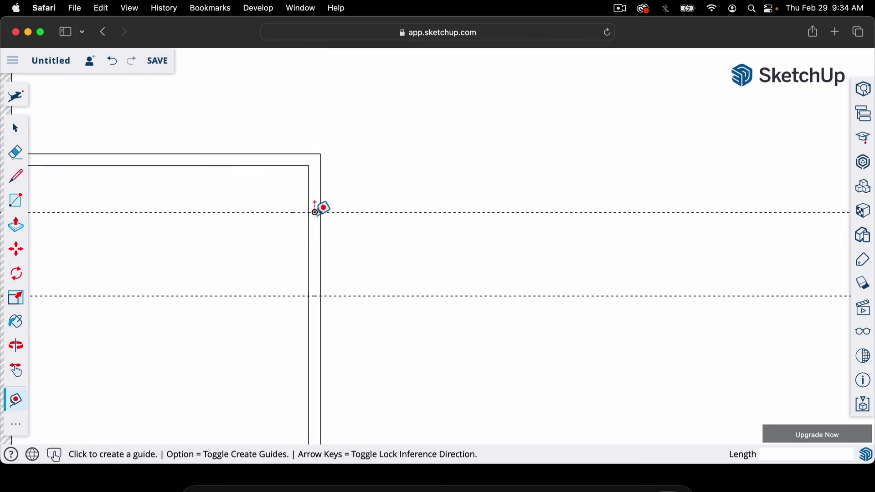
pyautogui.scroll(2, 322, 292)
pyautogui.press('l')
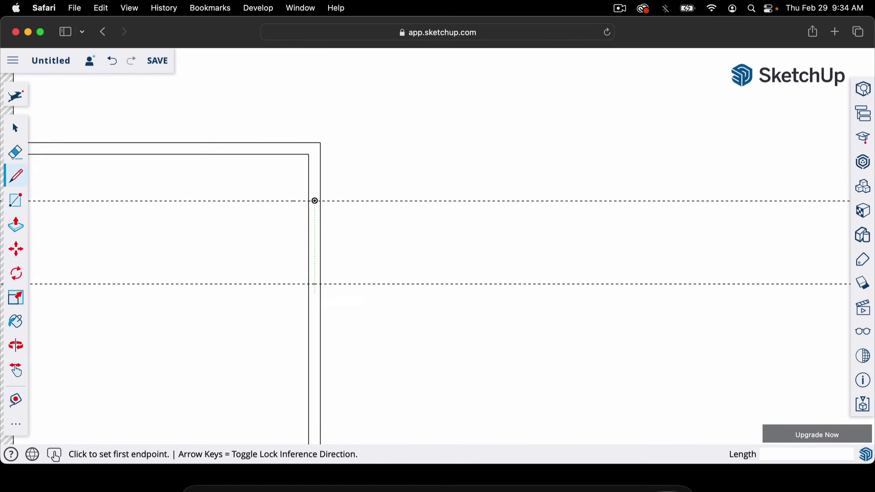
pyautogui.scroll(2, 316, 302)
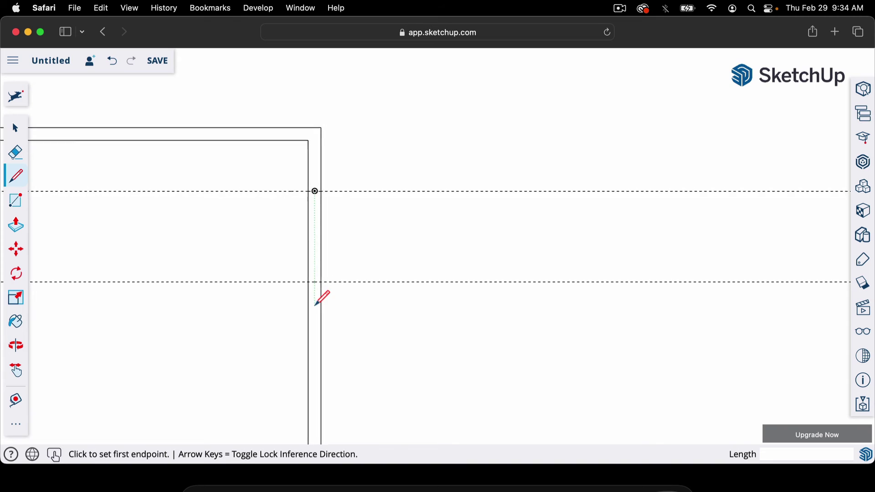
pyautogui.click(308, 281)
pyautogui.click(322, 281)
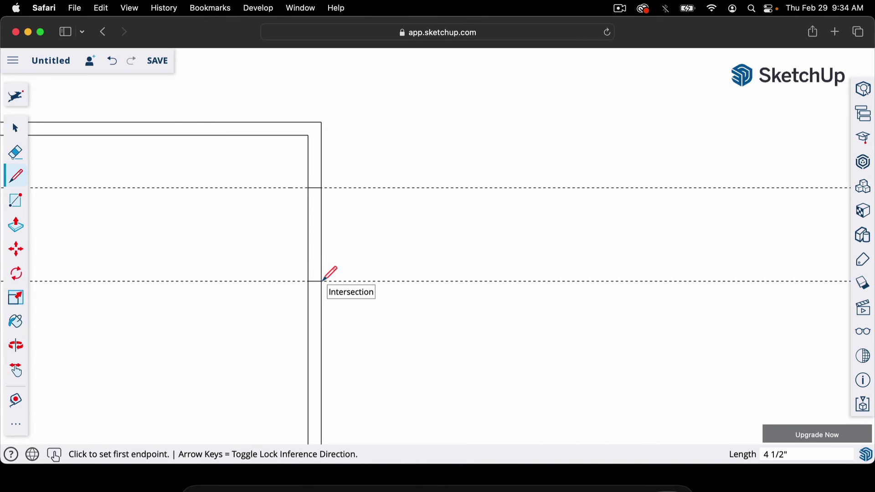
# - Erase both horizontal guides crossing the corner room's right wall
pyautogui.press('e')
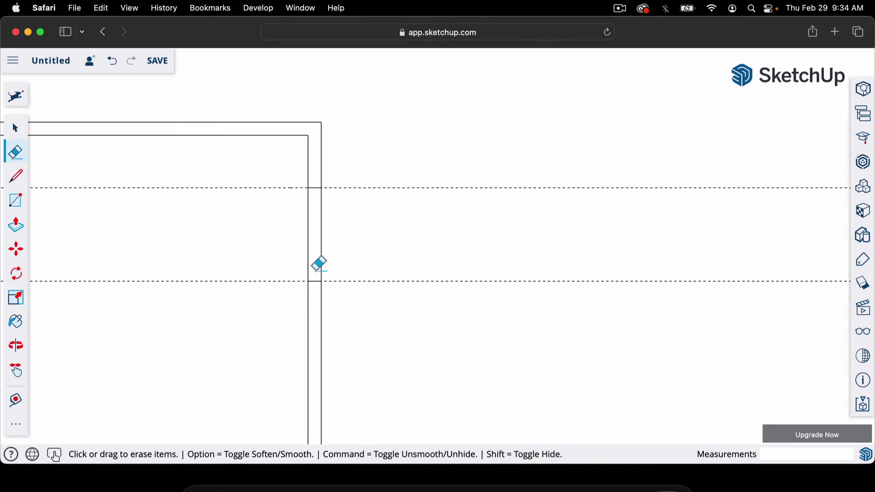
pyautogui.moveTo(276, 177); pyautogui.dragTo(277, 299)
pyautogui.scroll(-3, 394, 375)
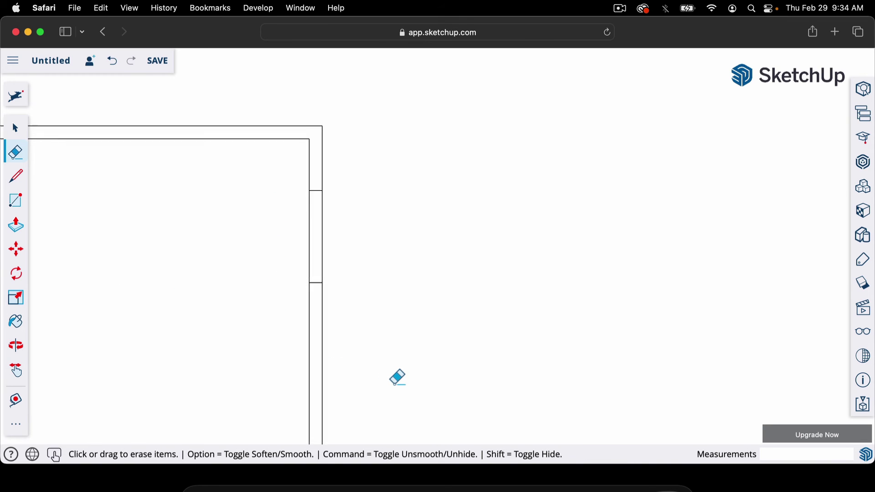
# - Draw the door leaf as a horizontal line from the opening's upper inner corner into the room, as long as the opening is wide
pyautogui.scroll(3, 299, 260)
pyautogui.scroll(-1, 319, 237)
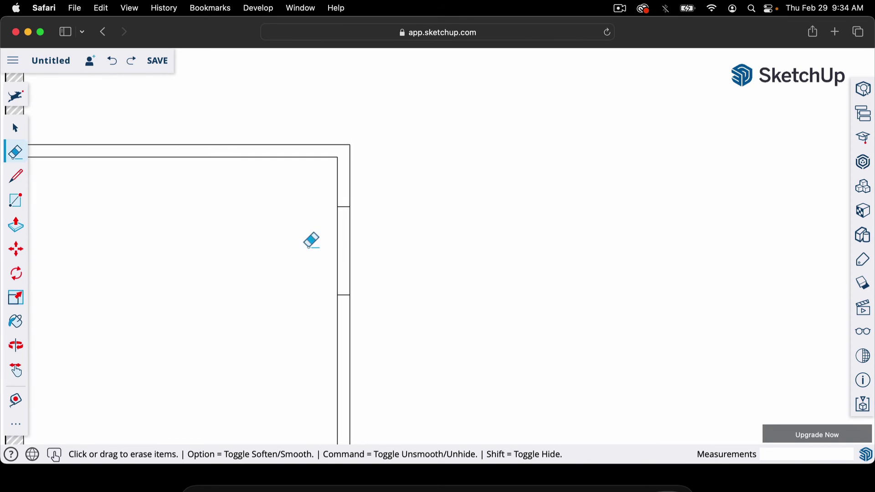
pyautogui.scroll(3, 280, 244)
pyautogui.press('l')
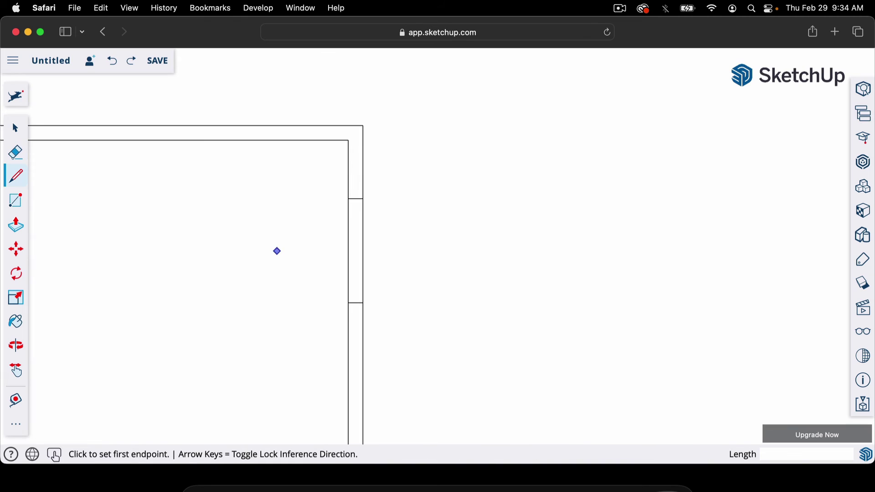
pyautogui.click(349, 199)
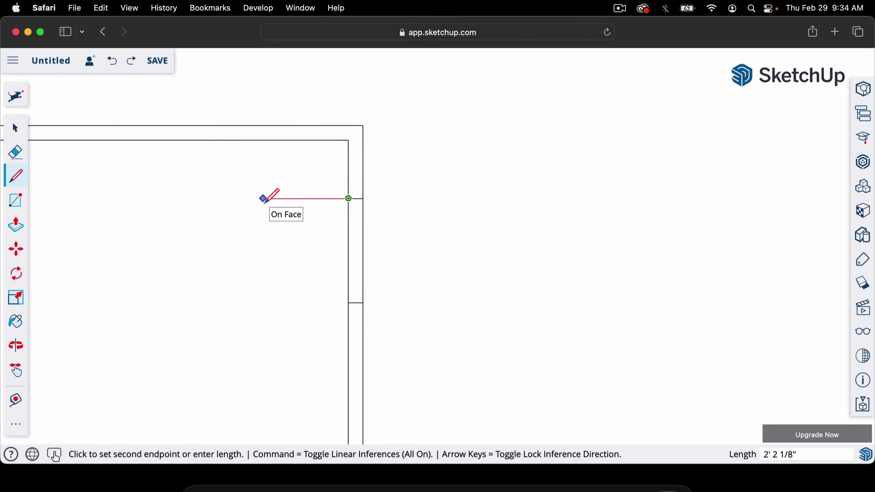
pyautogui.press('Return')
pyautogui.press('space')
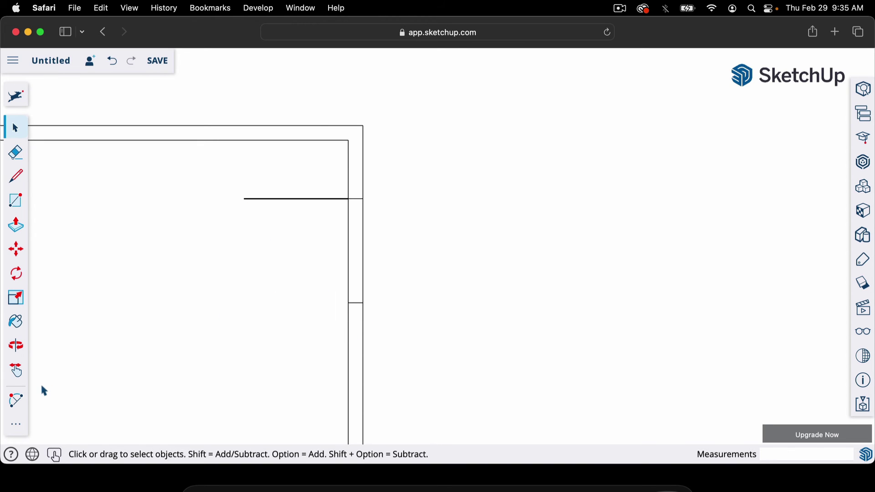
# - Draw a 90° door swing arc from the leaf's end to the opening's lower inner corner, and erase the inner wall line across the opening
pyautogui.click(18, 429)
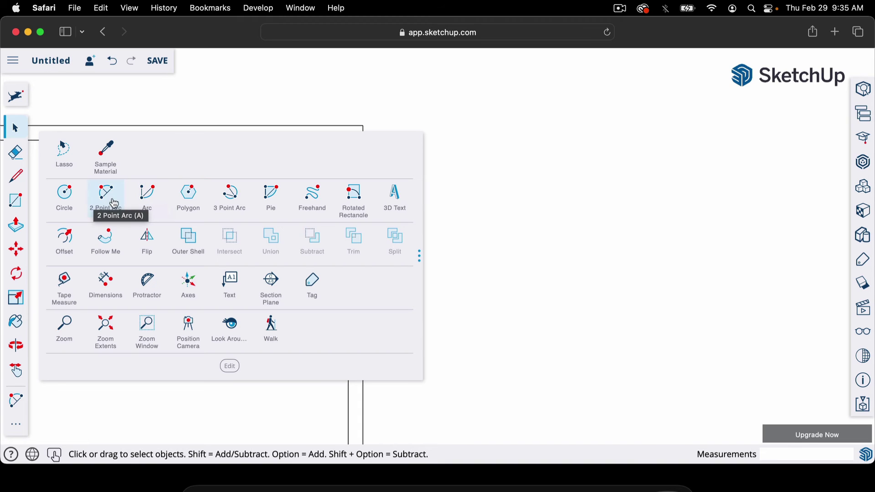
pyautogui.click(146, 196)
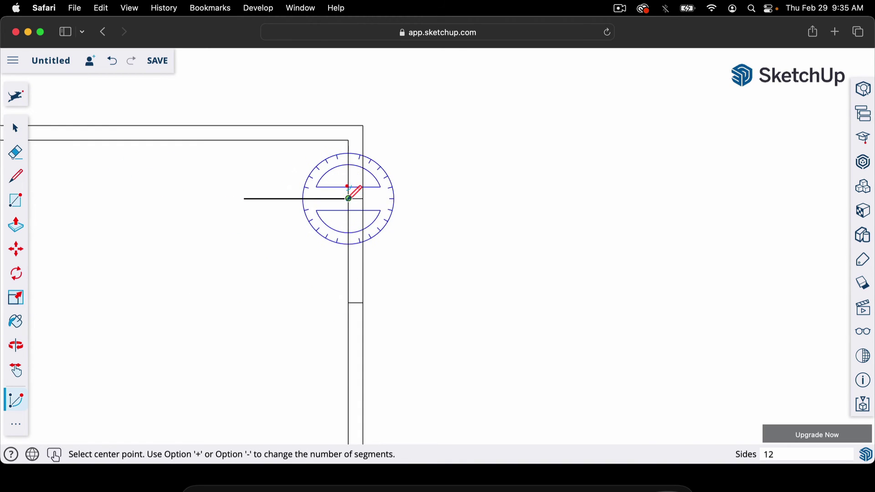
pyautogui.click(349, 199)
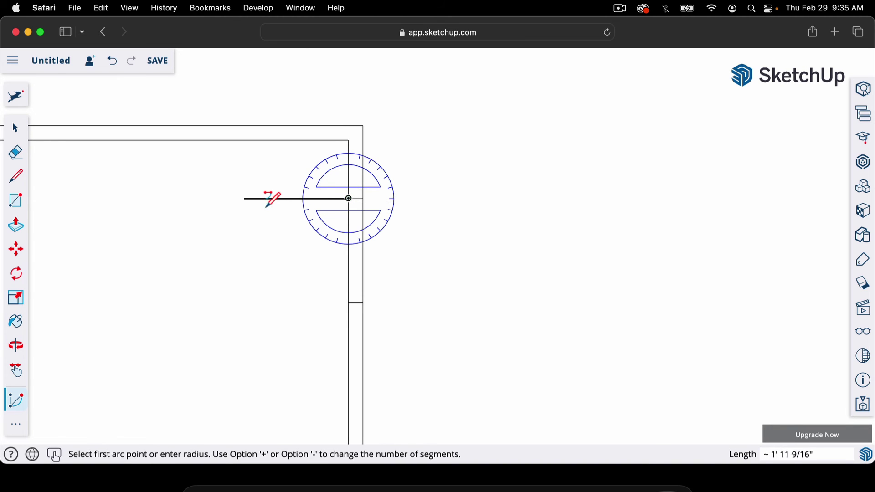
pyautogui.click(244, 198)
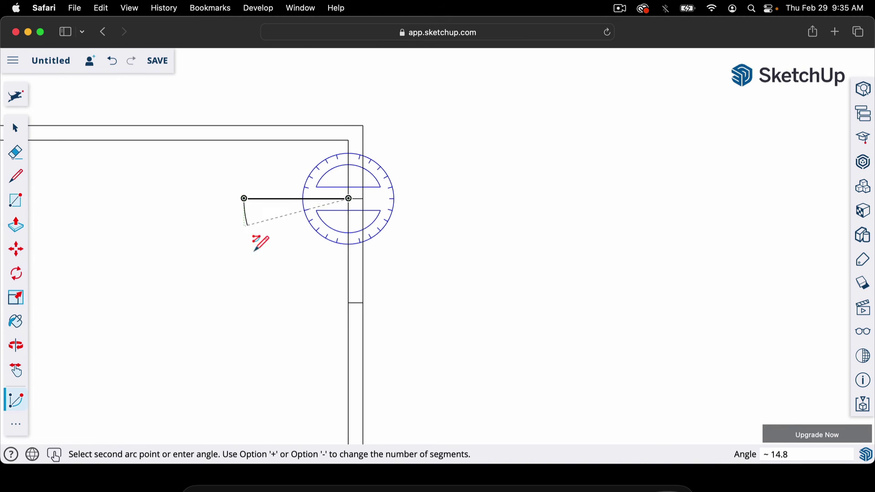
pyautogui.click(349, 302)
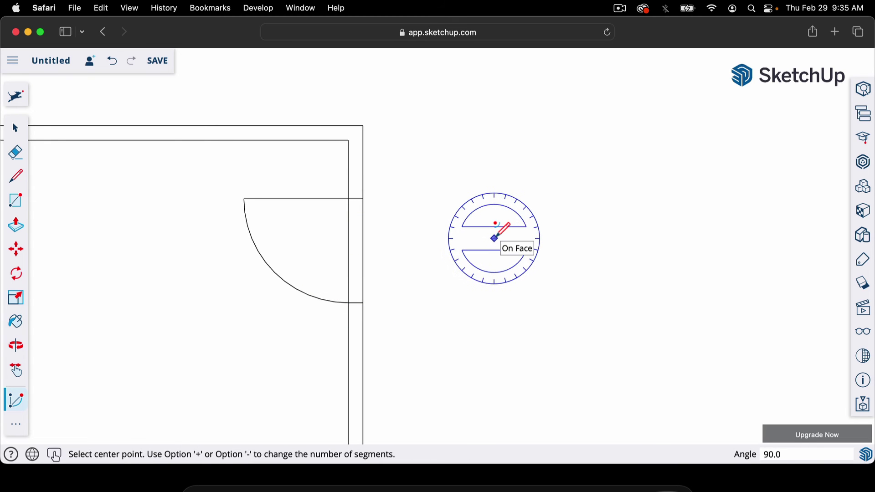
pyautogui.press('e')
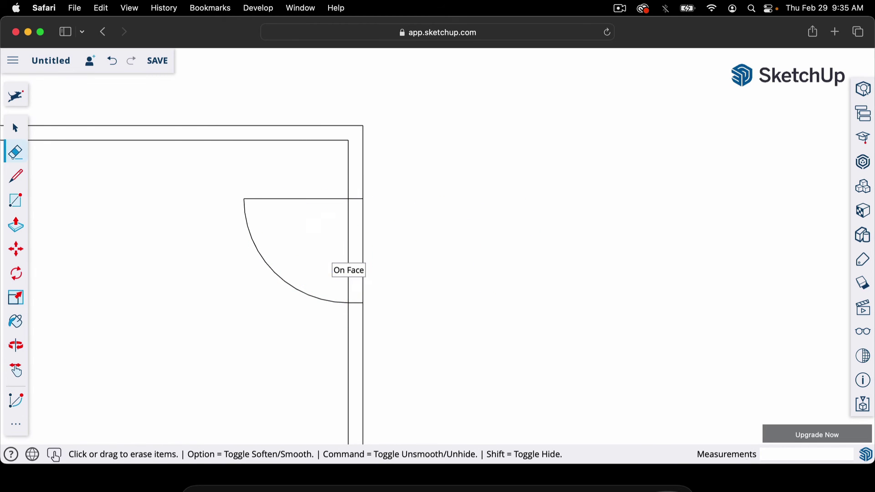
pyautogui.click(345, 226)
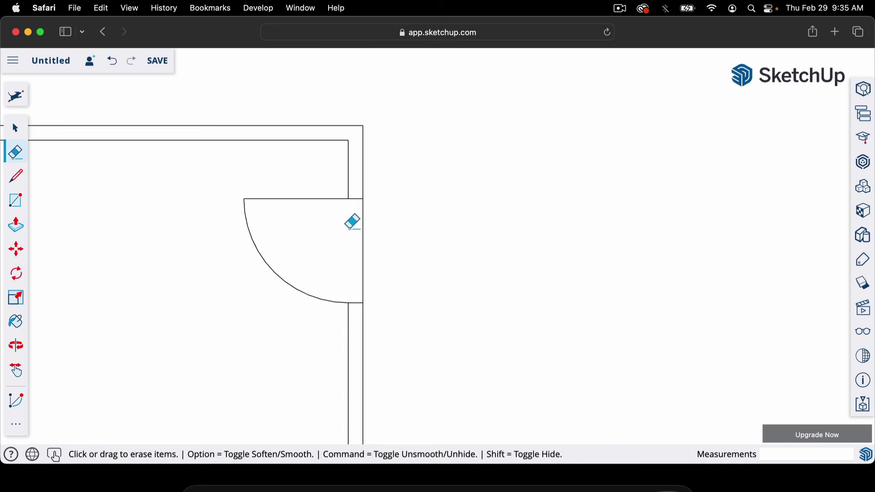
# - Place vertical guides 6' and 10' from the inner face of the left exterior wall, crossing the upper exterior wall
pyautogui.scroll(-3, 437, 292)
pyautogui.scroll(-3, 438, 295)
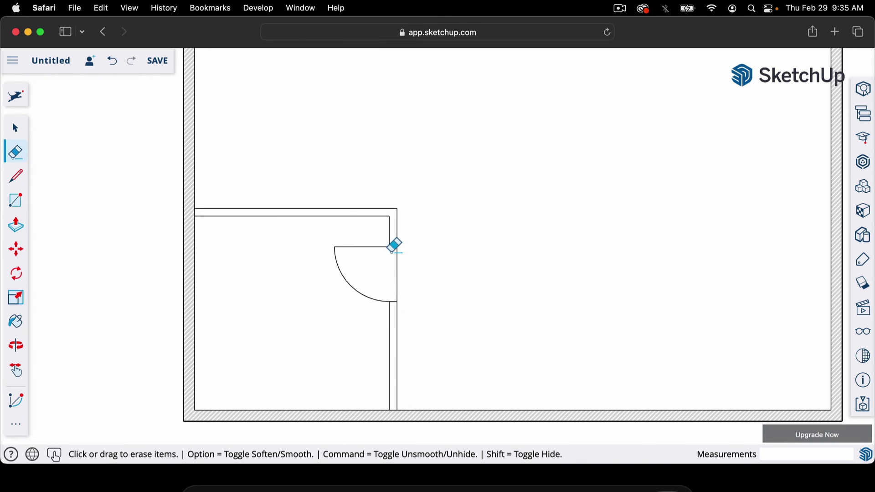
pyautogui.scroll(-2, 320, 296)
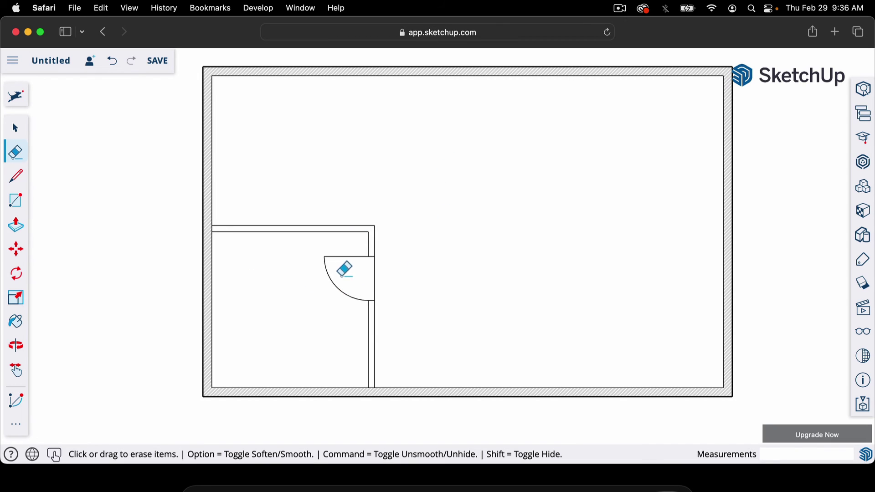
pyautogui.scroll(-3, 169, 187)
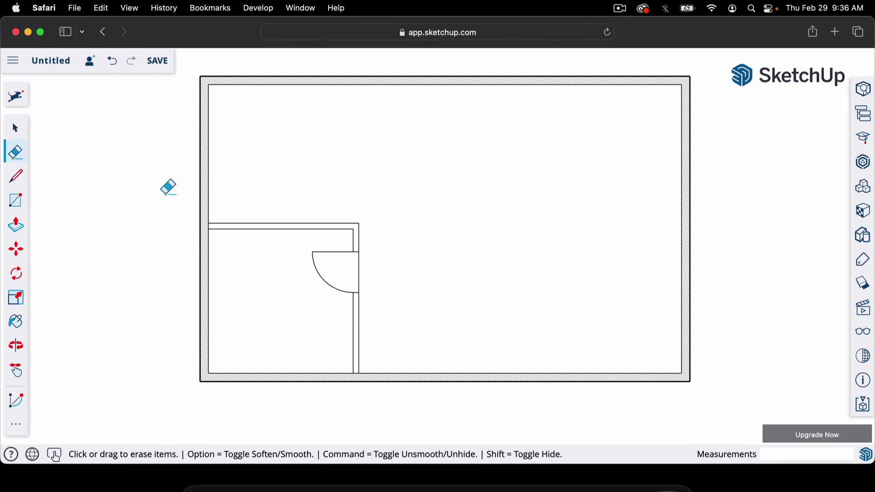
pyautogui.scroll(-1, 208, 228)
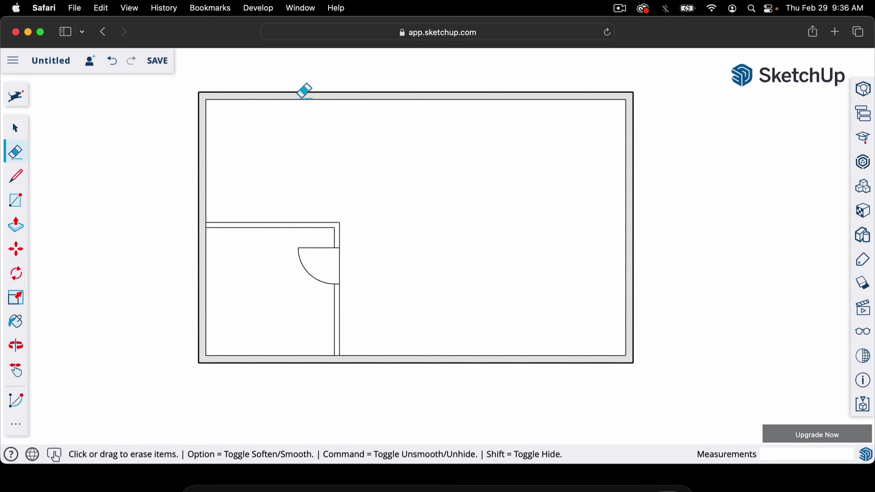
pyautogui.scroll(3, 303, 90)
pyautogui.scroll(2, 332, 256)
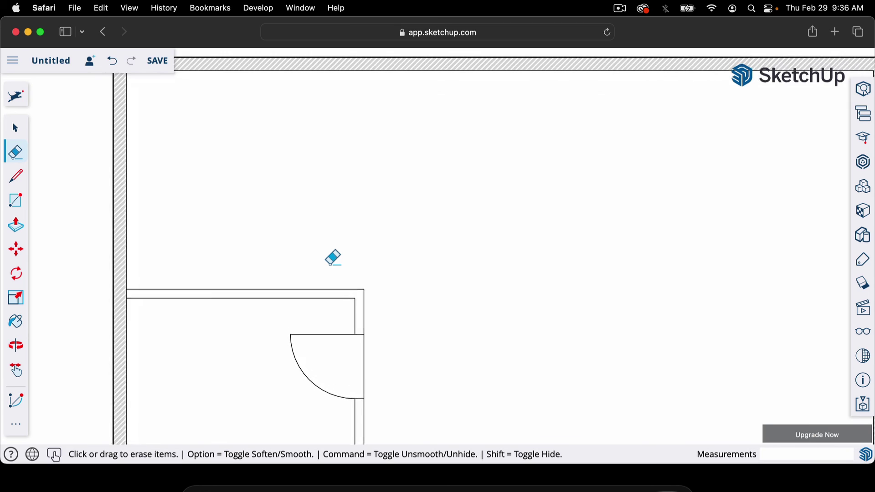
pyautogui.scroll(-2, 376, 365)
pyautogui.scroll(5, 299, 98)
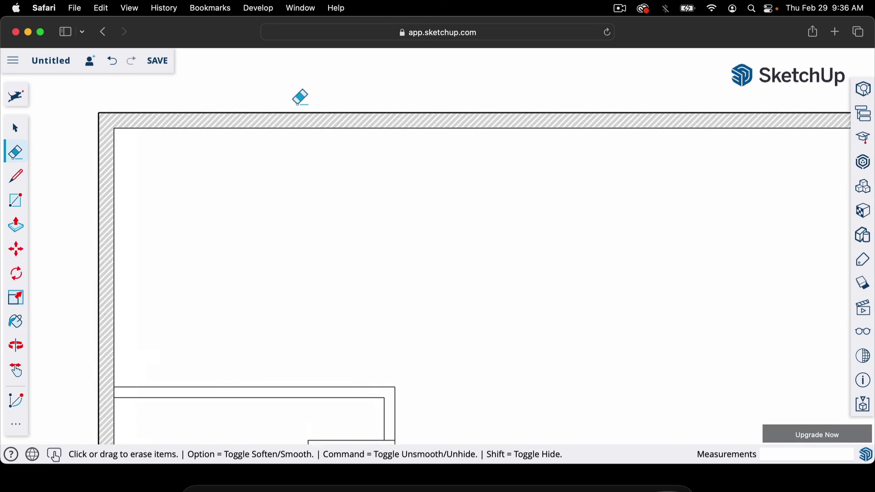
pyautogui.scroll(-1, 289, 101)
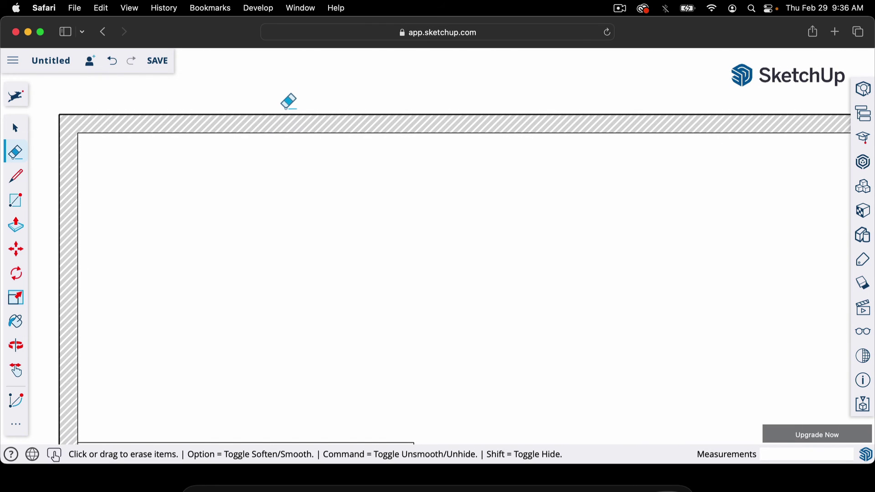
pyautogui.press('t')
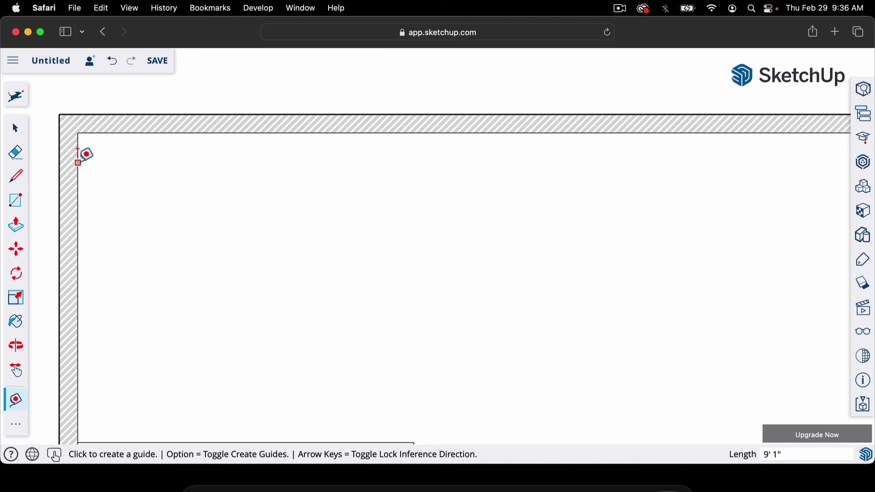
pyautogui.click(78, 163)
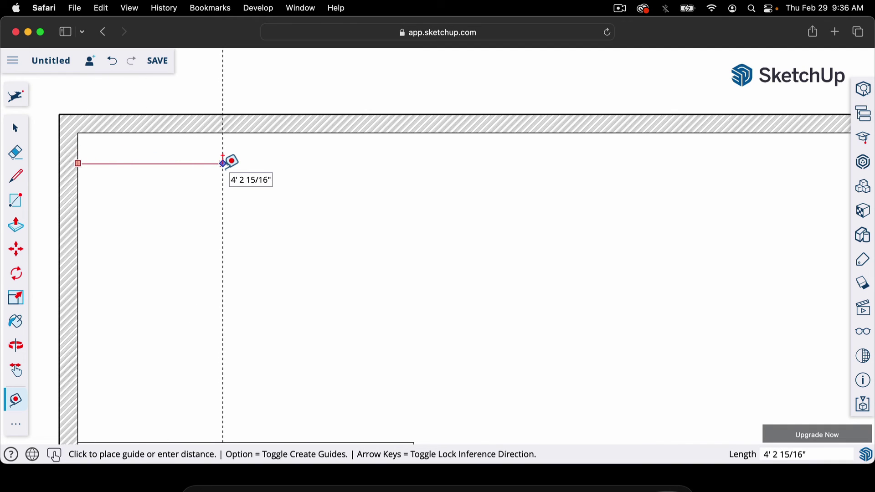
pyautogui.press('Return')
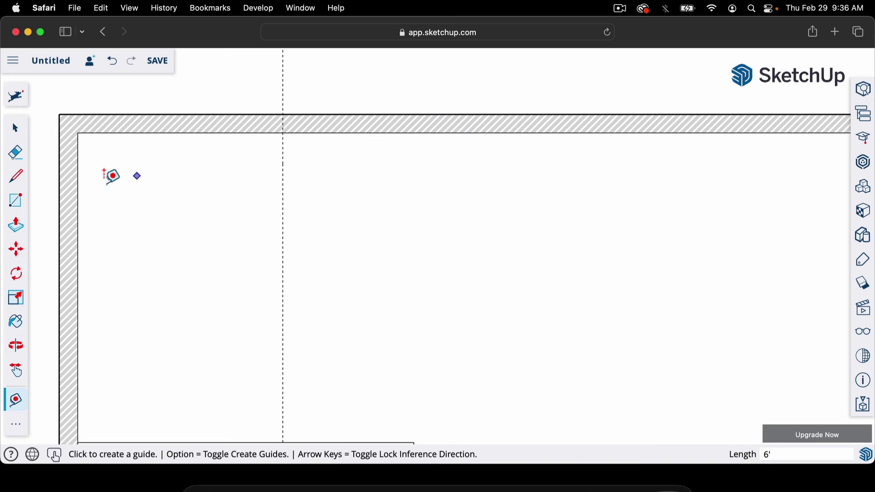
pyautogui.click(77, 147)
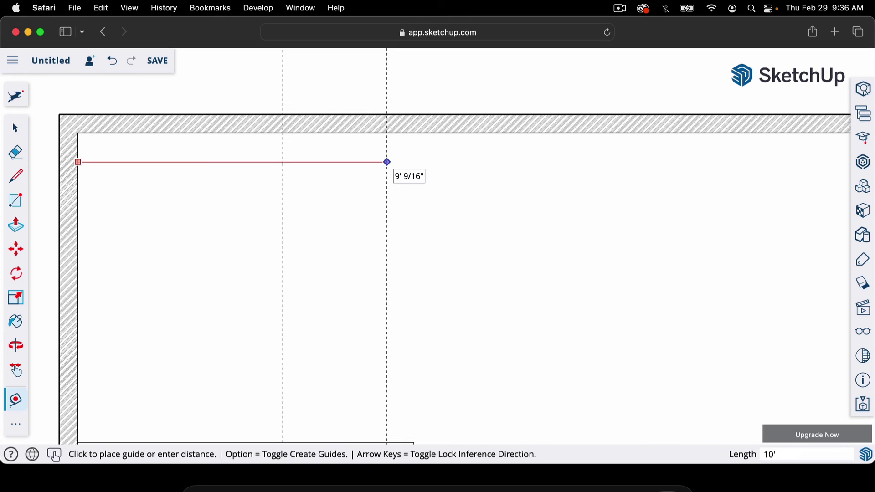
pyautogui.click(387, 162)
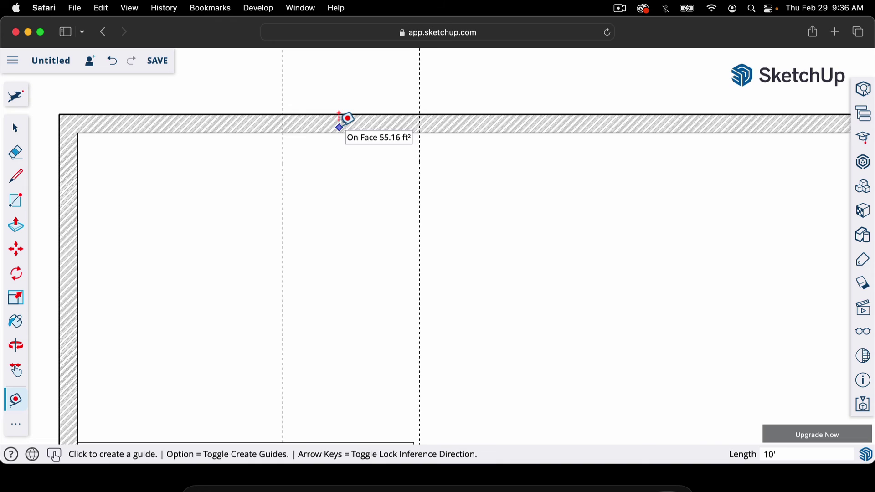
# - Draw two lines across the upper exterior wall's thickness, one along each vertical guide
pyautogui.press('l')
pyautogui.click(284, 114)
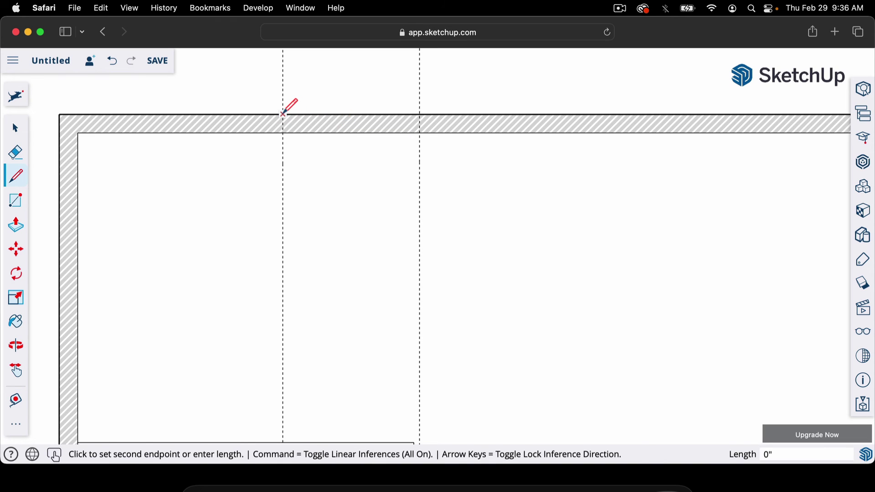
pyautogui.click(283, 133)
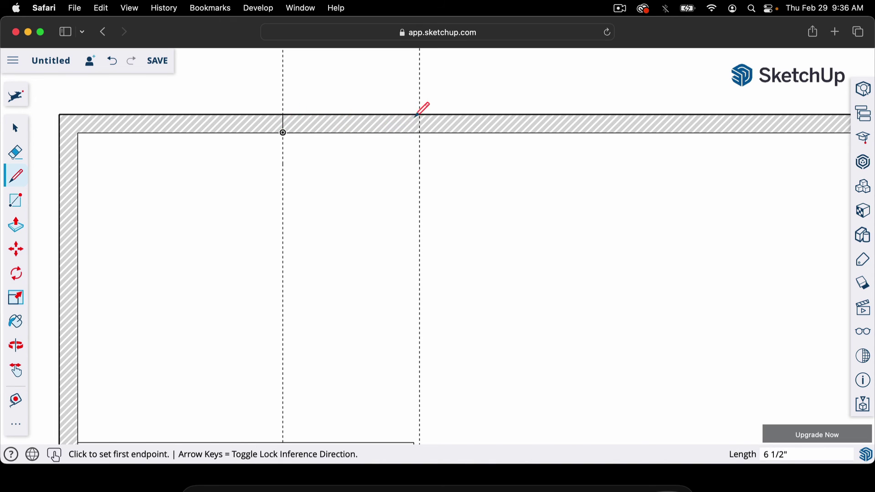
pyautogui.click(419, 114)
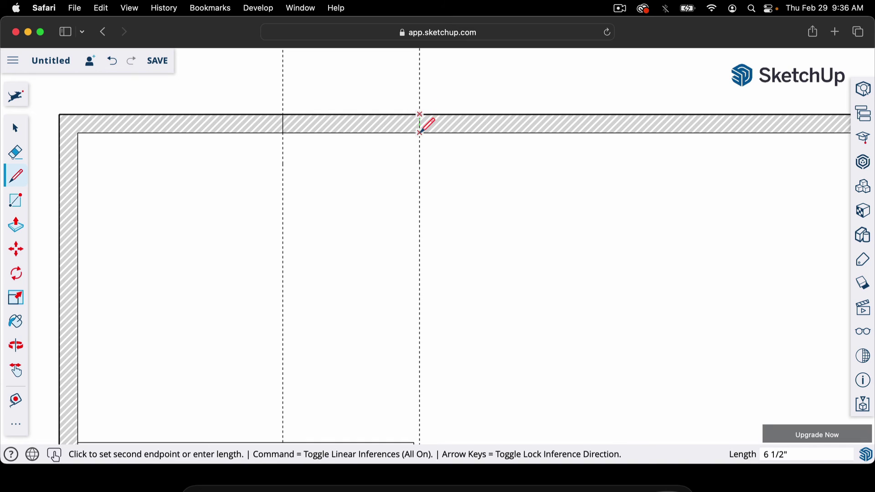
pyautogui.click(419, 133)
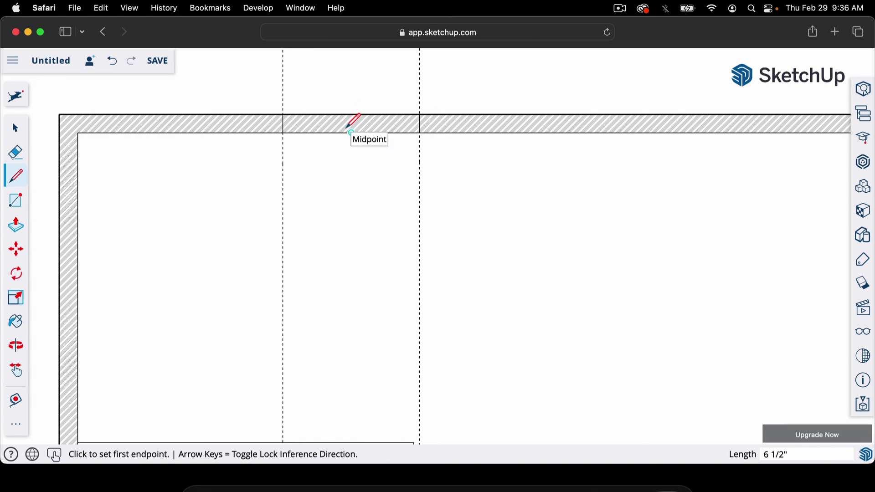
# - Delete the hatched wall face between the two cross lines in the upper exterior wall
pyautogui.press('space')
pyautogui.click(340, 132)
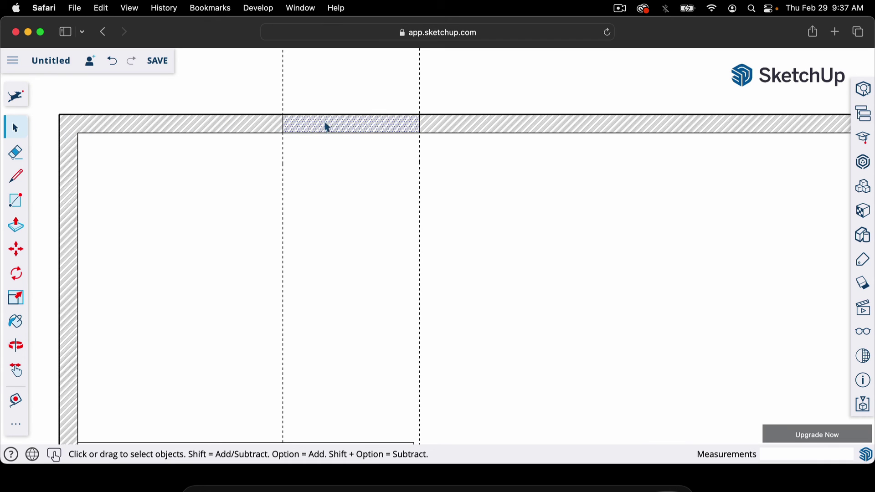
pyautogui.click(345, 172)
pyautogui.click(343, 104)
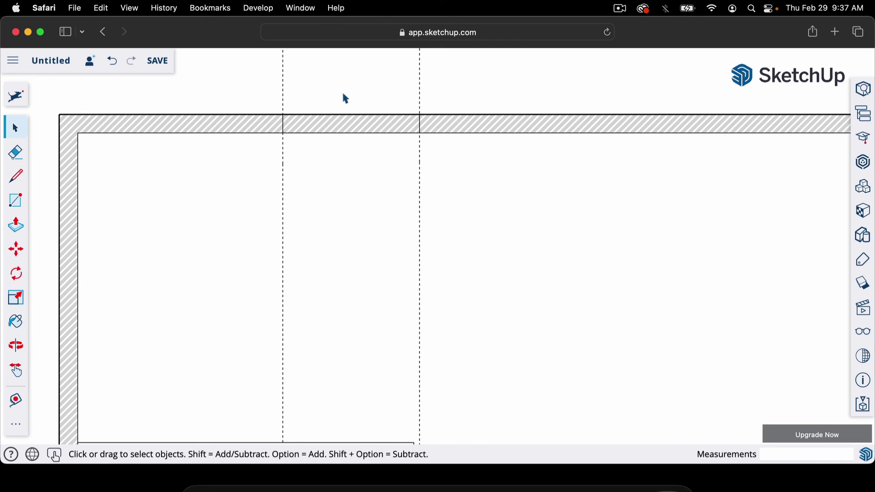
pyautogui.click(339, 129)
pyautogui.press('Delete')
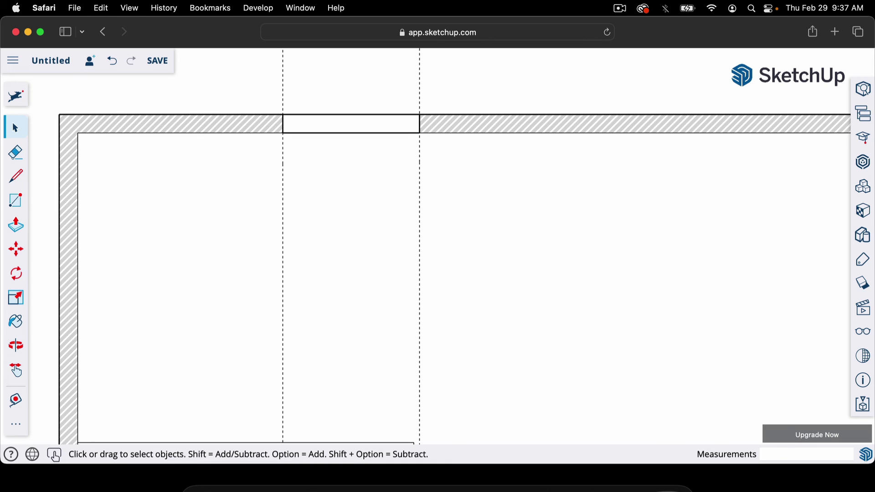
# - Draw a horizontal window line through the middle of the wall opening, from one side's midpoint to the other's
pyautogui.scroll(5, 345, 123)
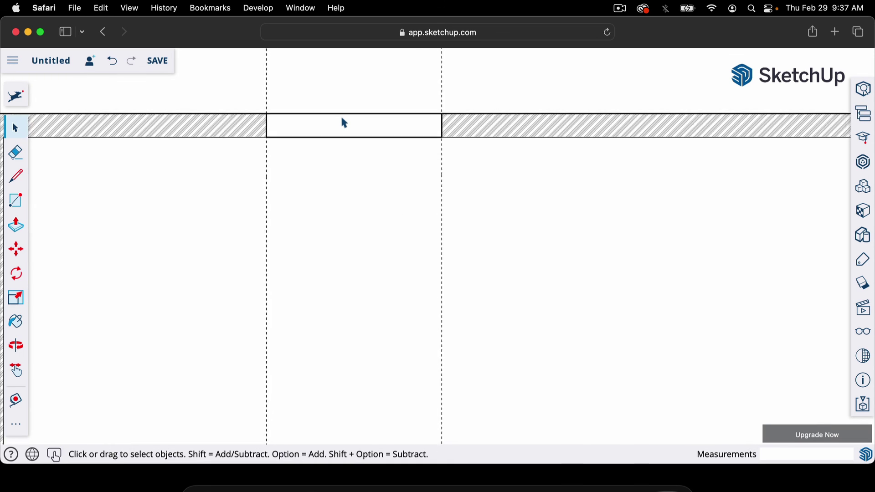
pyautogui.press('l')
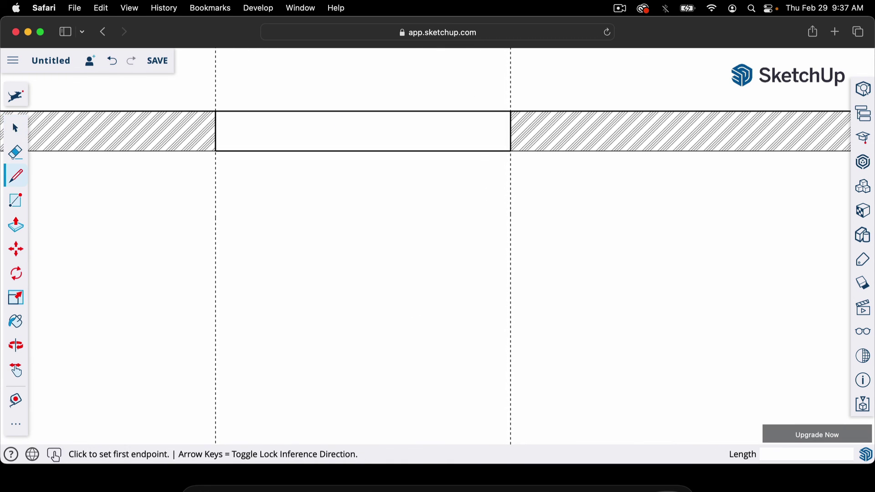
pyautogui.click(216, 132)
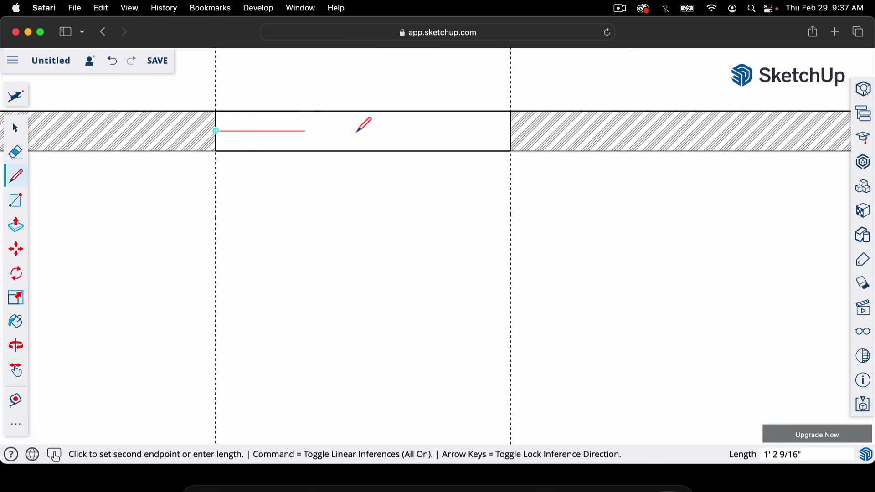
pyautogui.click(511, 131)
pyautogui.scroll(-1, 513, 132)
pyautogui.scroll(-3, 512, 132)
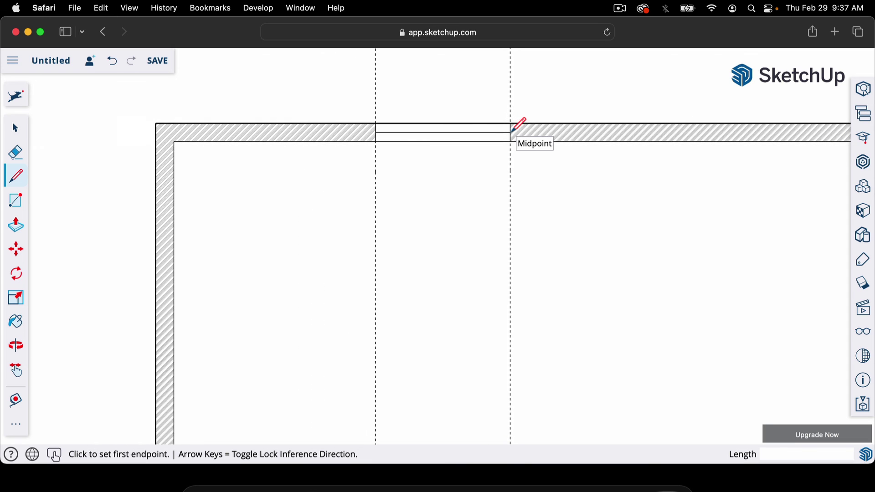
# - Erase both vertical guides running through the sides of the window opening
pyautogui.press('space')
pyautogui.scroll(-5, 345, 194)
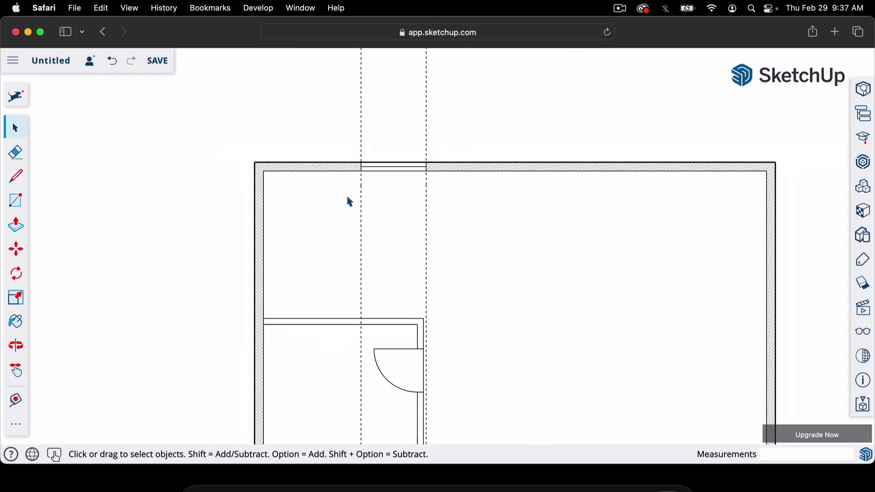
pyautogui.scroll(4, 413, 371)
pyautogui.scroll(-5, 385, 291)
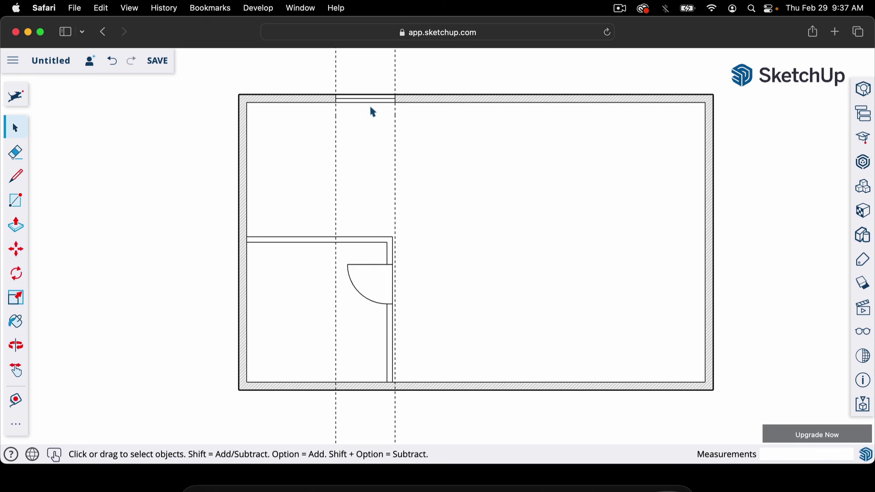
pyautogui.press('e')
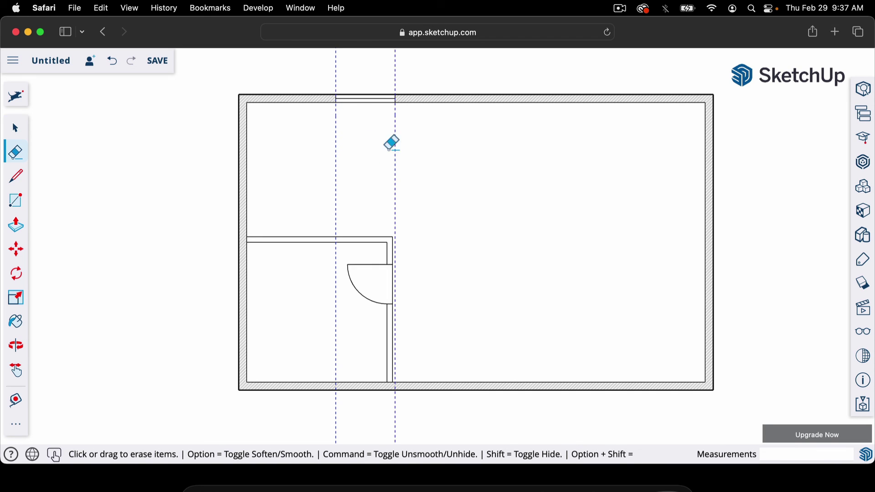
pyautogui.moveTo(369, 146); pyautogui.dragTo(318, 146)
pyautogui.scroll(3, 585, 269)
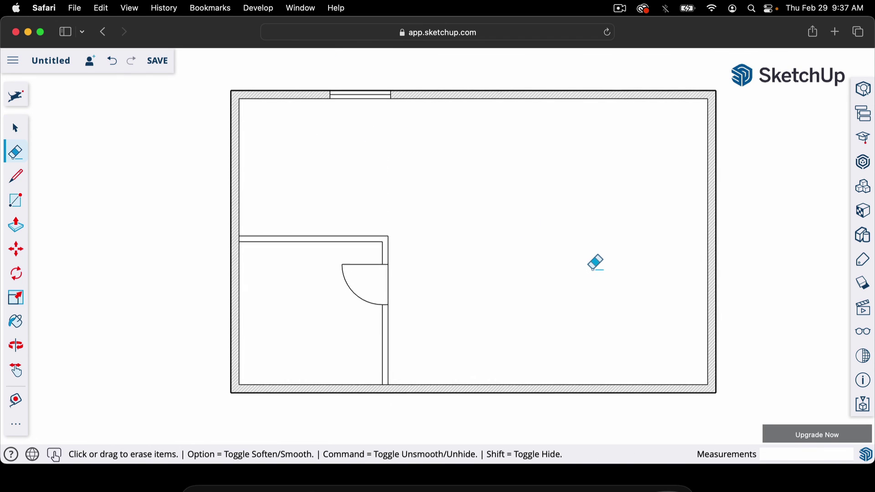
pyautogui.scroll(-2, 111, 231)
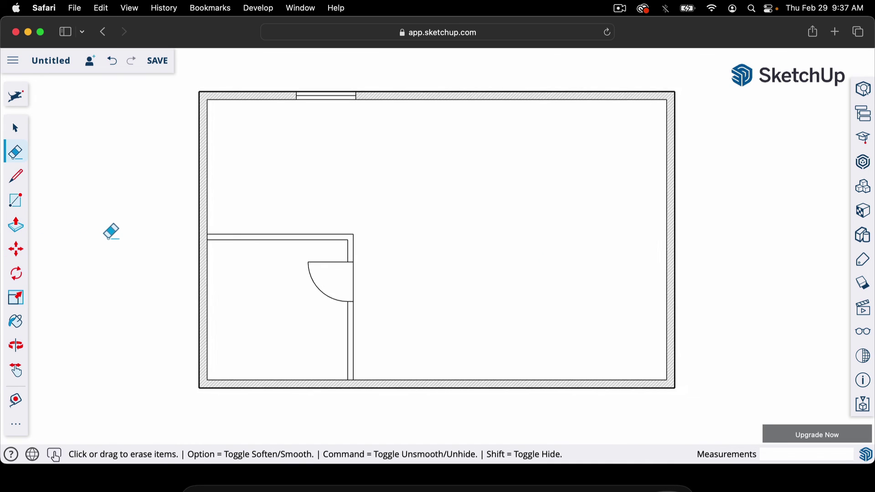
pyautogui.scroll(-2, 197, 225)
pyautogui.scroll(2, 637, 260)
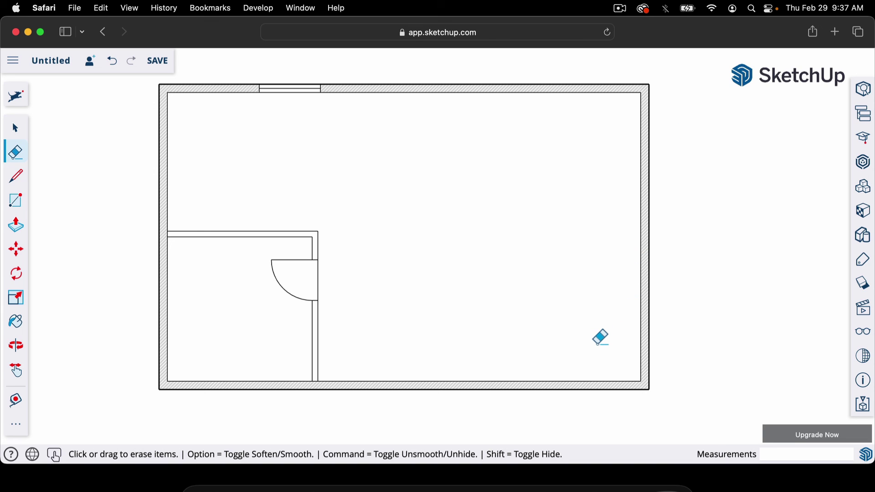
pyautogui.scroll(-2, 601, 338)
pyautogui.scroll(1, 601, 338)
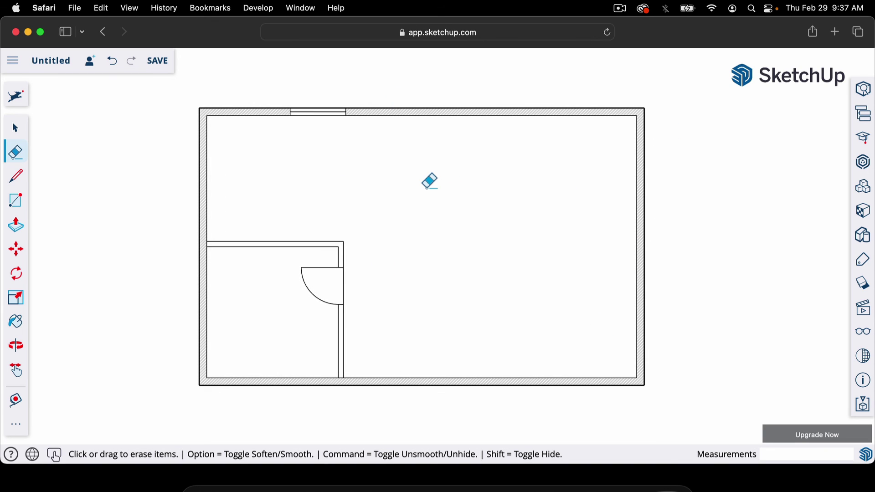
pyautogui.scroll(2, 429, 181)
pyautogui.scroll(-1, 429, 181)
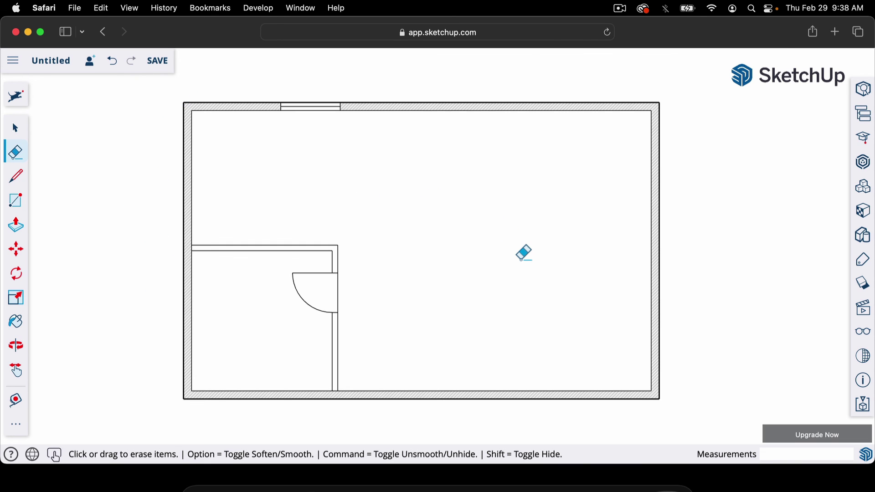
pyautogui.scroll(3, 524, 253)
pyautogui.scroll(-2, 524, 253)
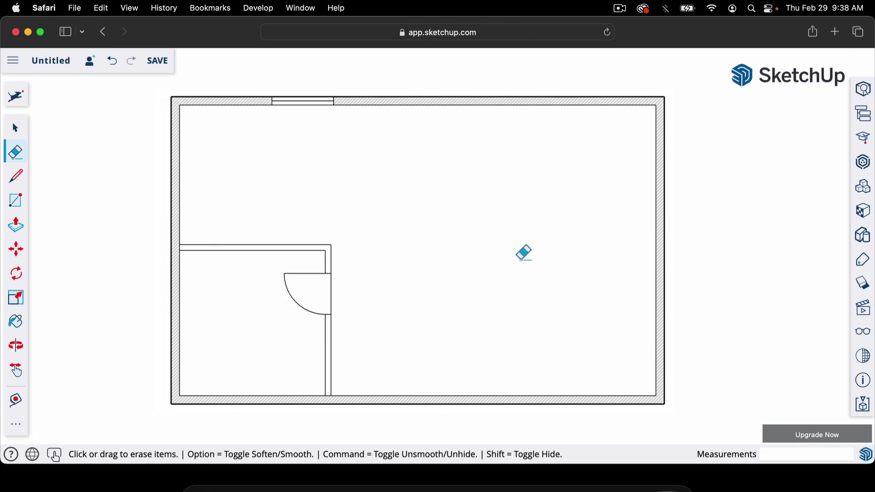
pyautogui.scroll(1, 524, 253)
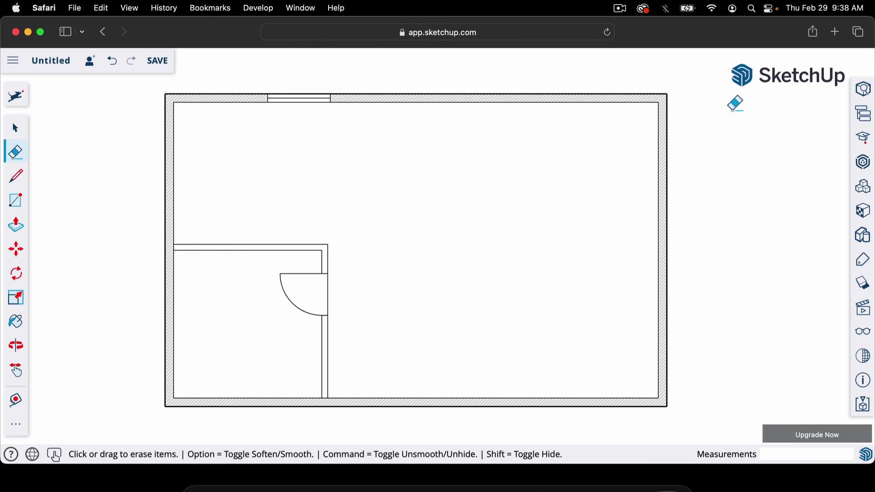
# - Save the model as floorplan in the SketchUp project folder
pyautogui.click(164, 64)
pyautogui.click(551, 324)
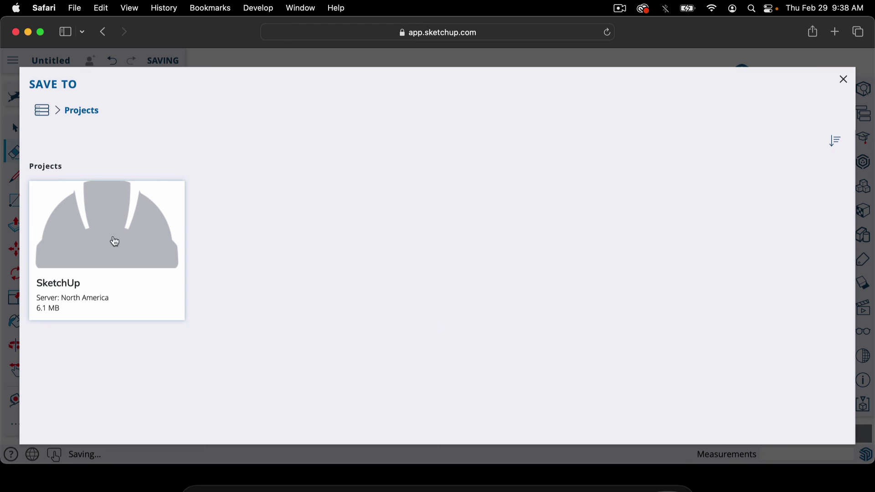
pyautogui.click(114, 242)
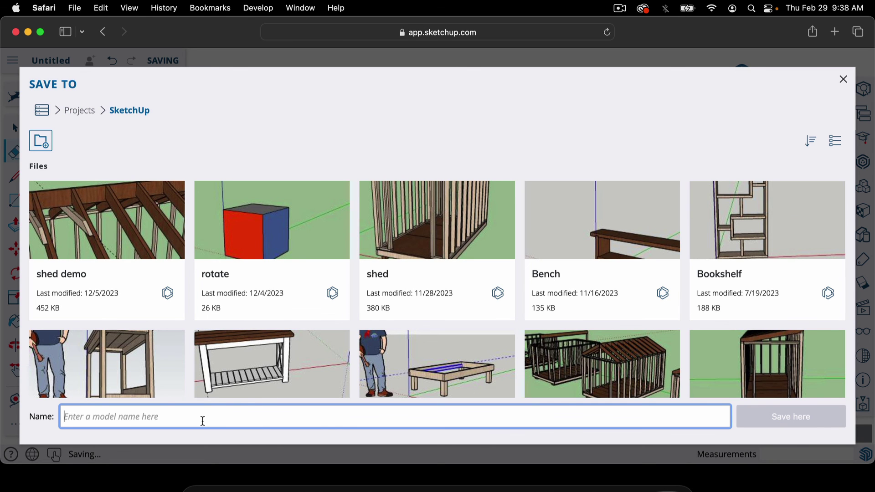
pyautogui.write('fl')
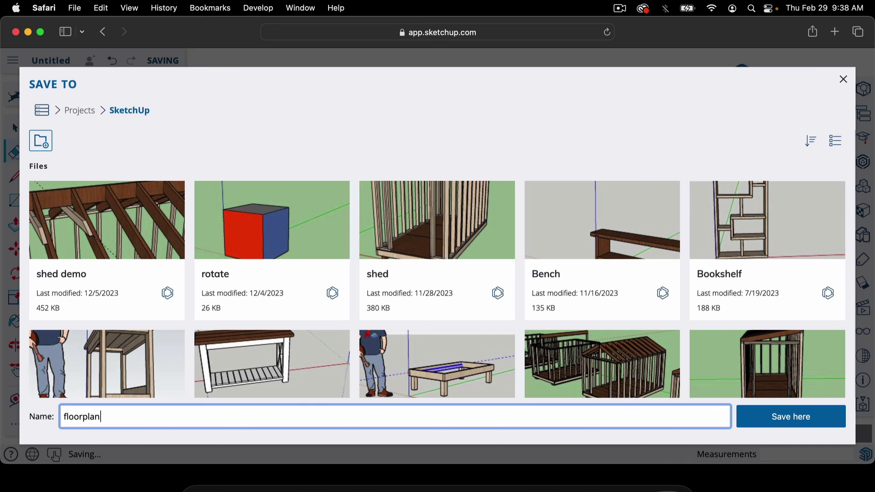
pyautogui.write('oorplan')
pyautogui.press('Return')
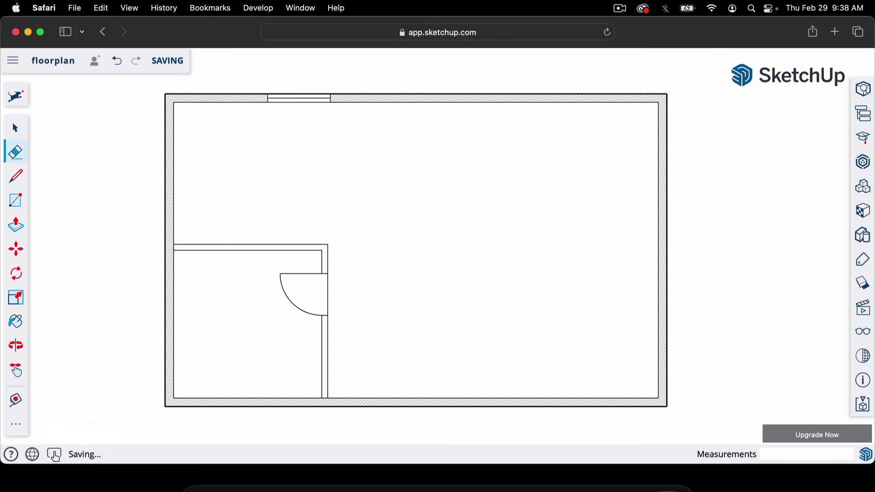
# - Go to the home page of recent files, and view the file options for the Bookshelf model
pyautogui.click(15, 61)
pyautogui.click(49, 93)
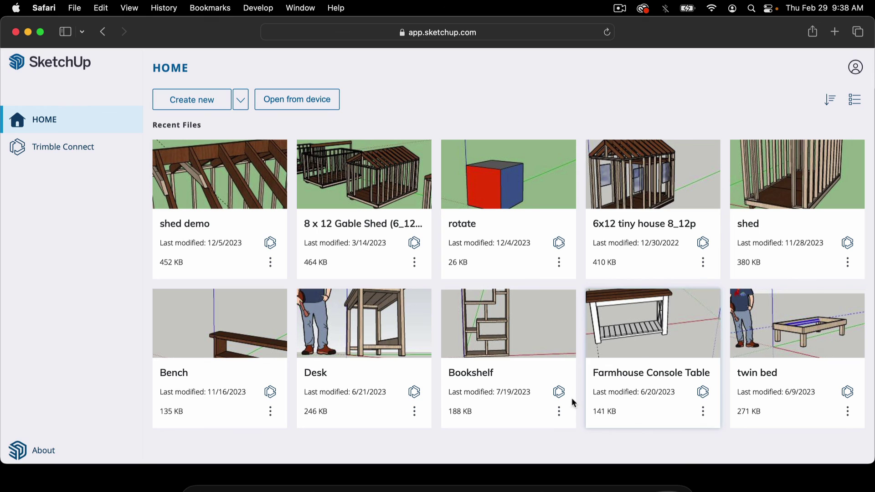
pyautogui.click(560, 412)
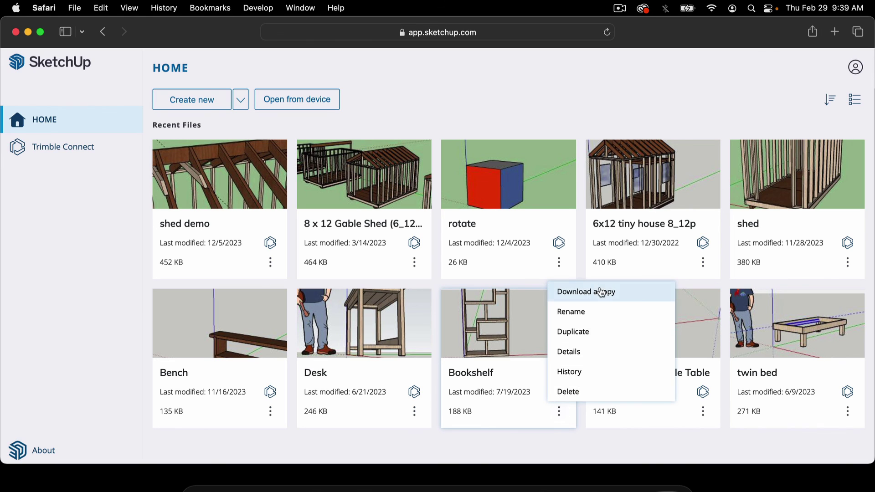
pyautogui.click(46, 295)
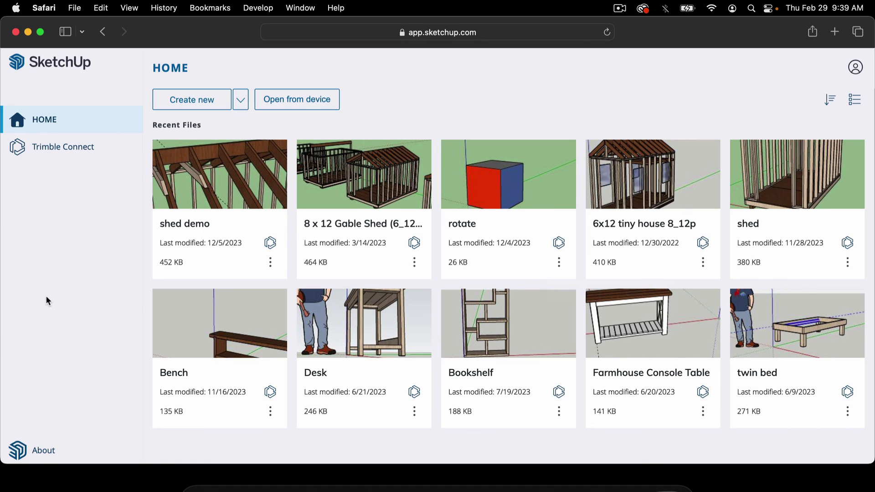